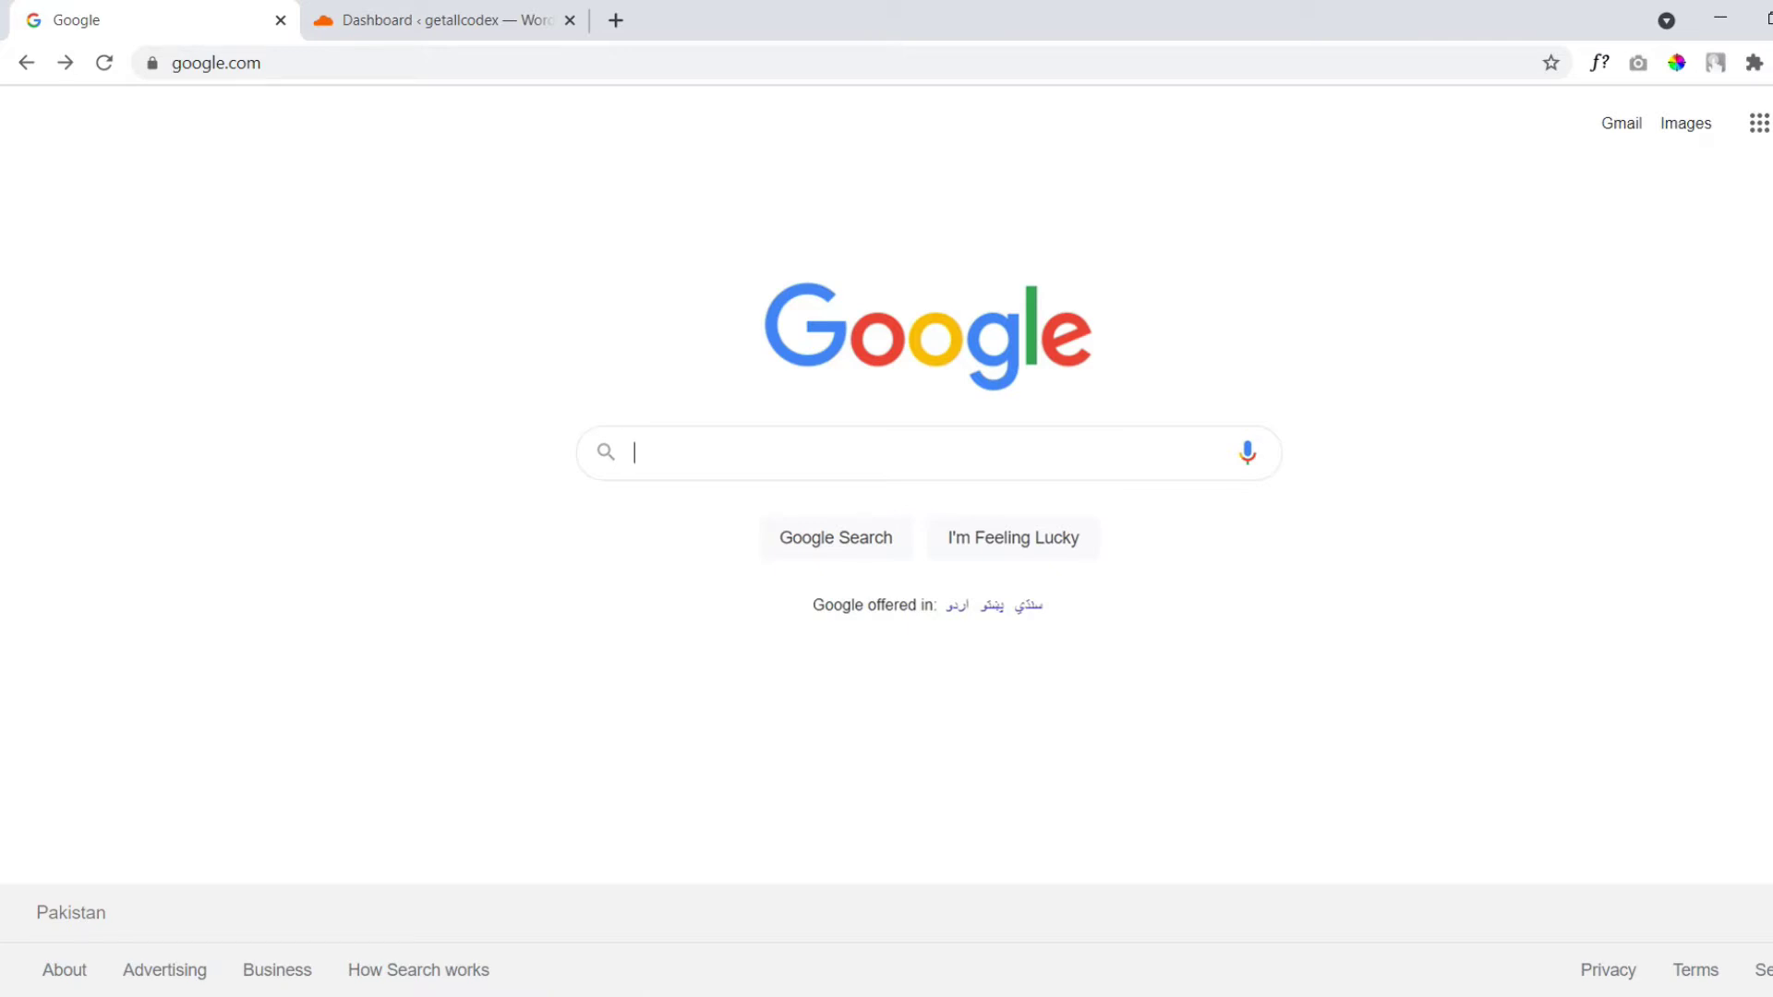
Step: Search Google for 'google sitekit'
type("googl")
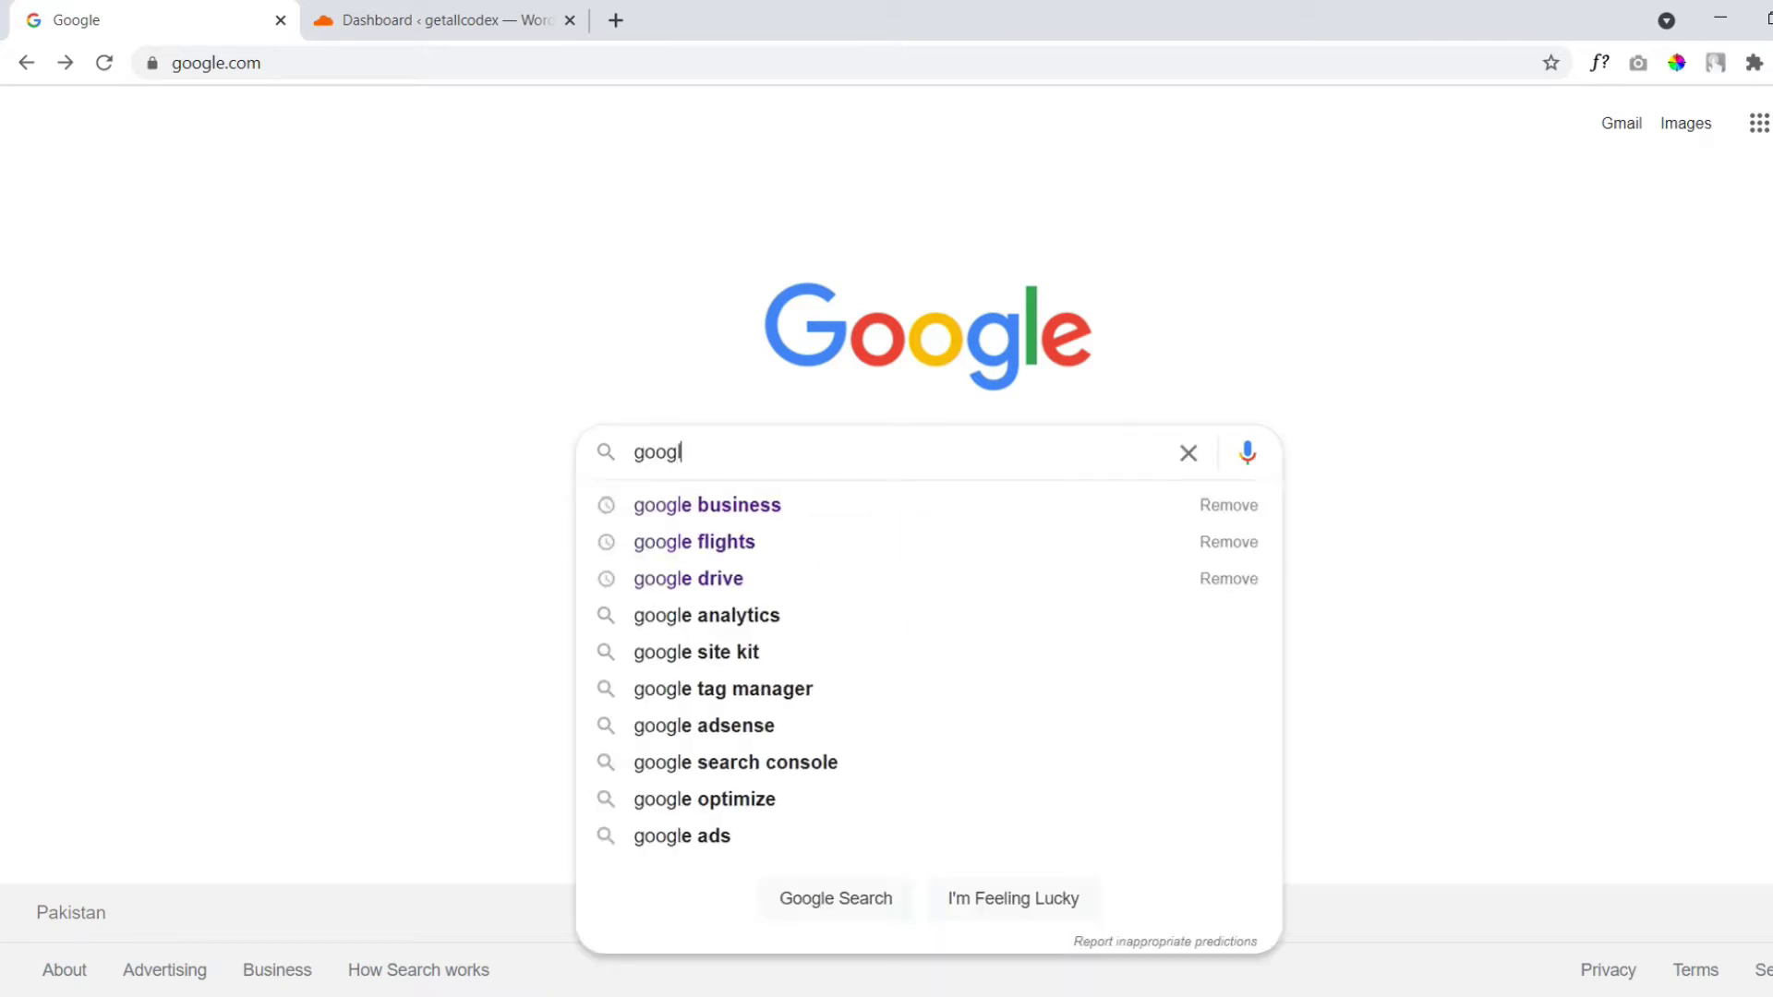
type("e site")
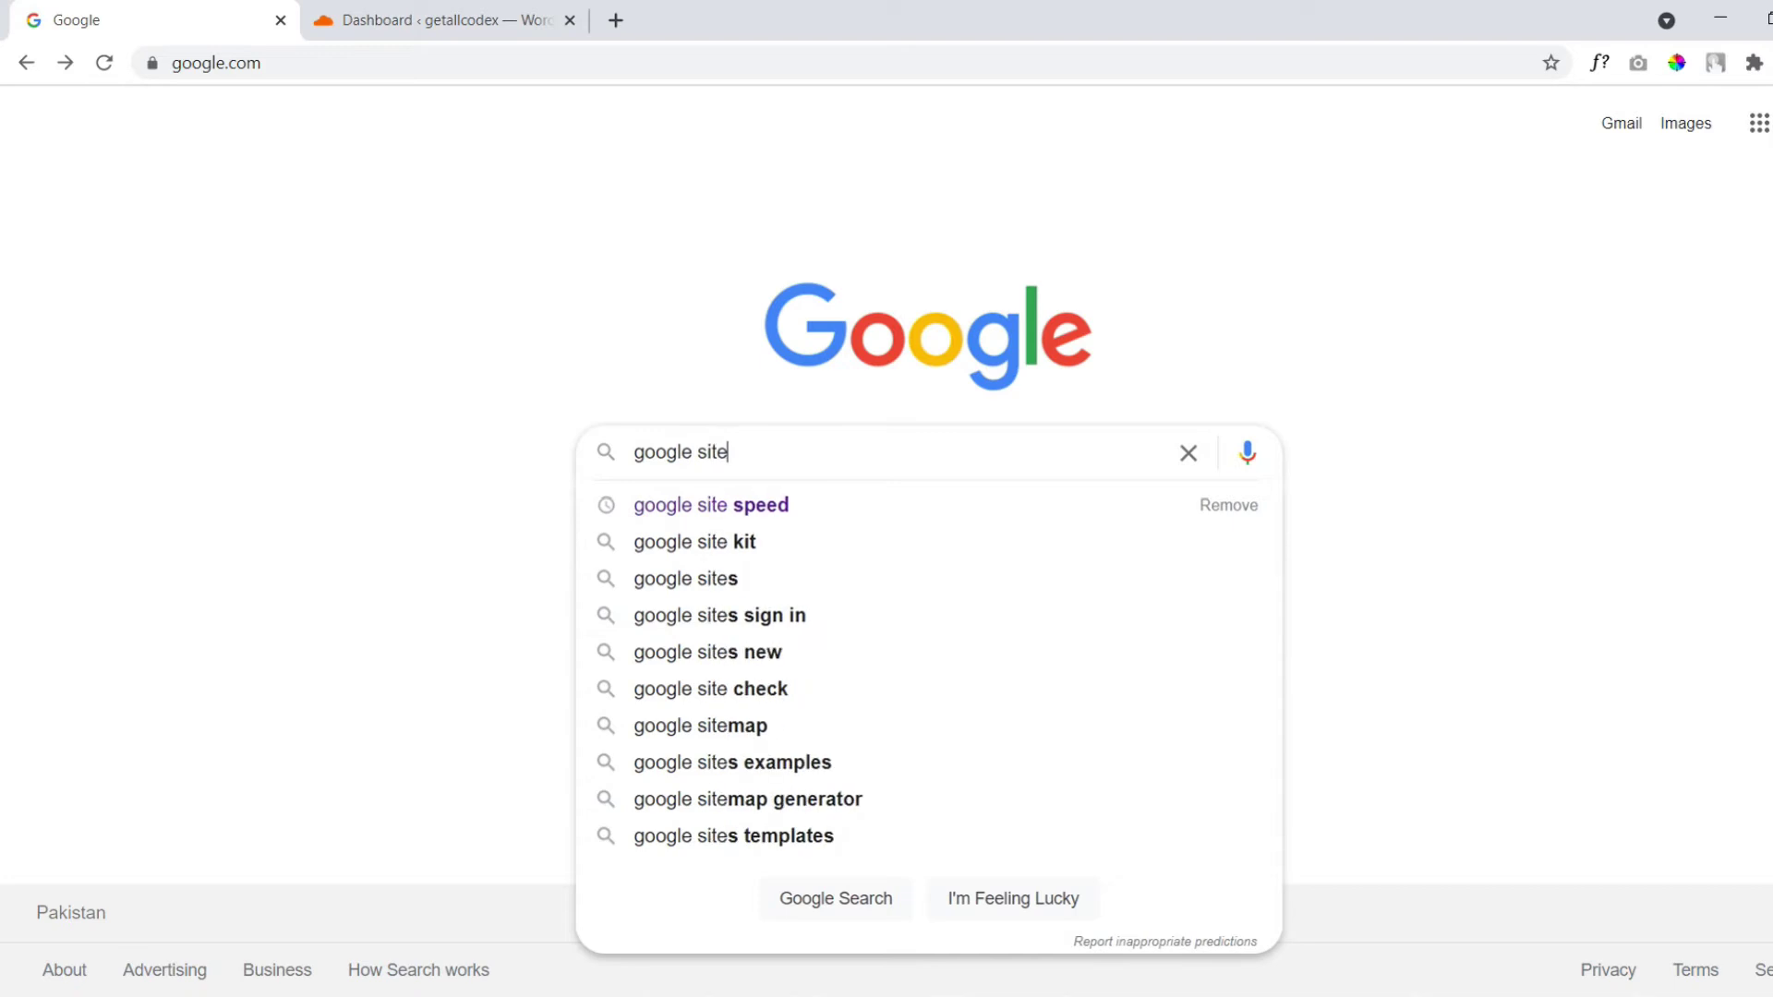
type("s")
key("BackSpace")
type("kit")
key("Return")
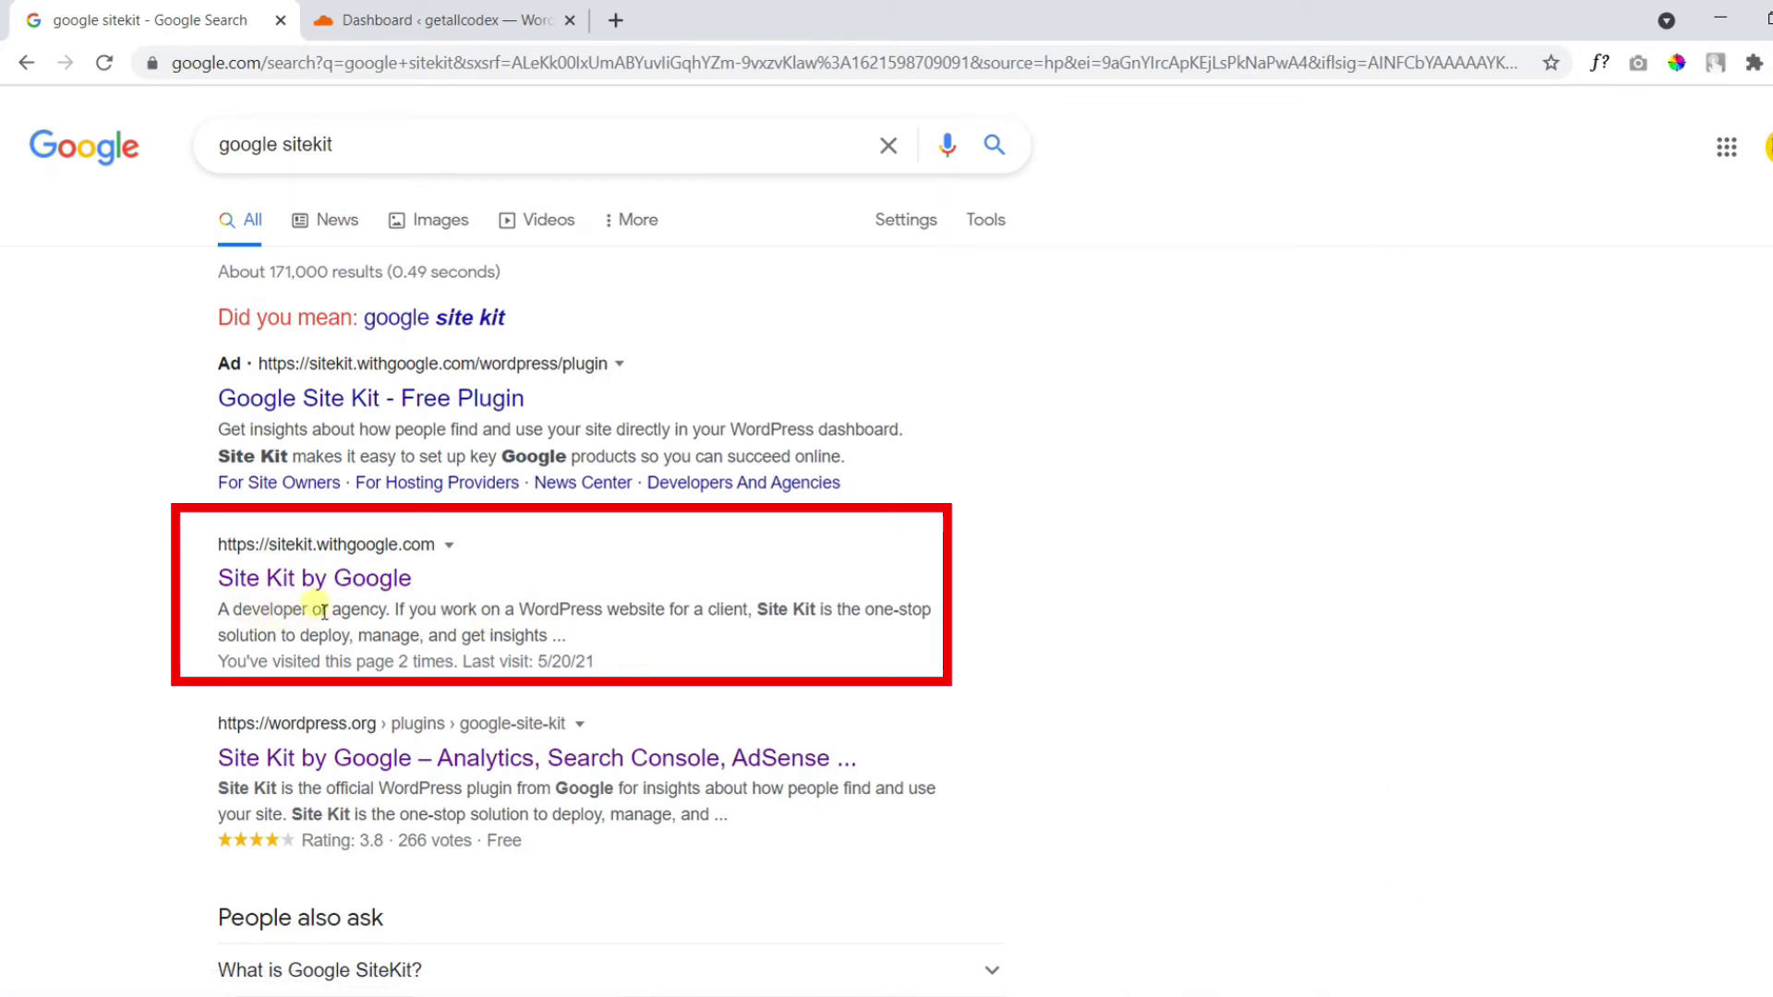
Step: Open the Site Kit by Google site and follow Install Site Kit to its WordPress.org plugin page
left_click(305, 580)
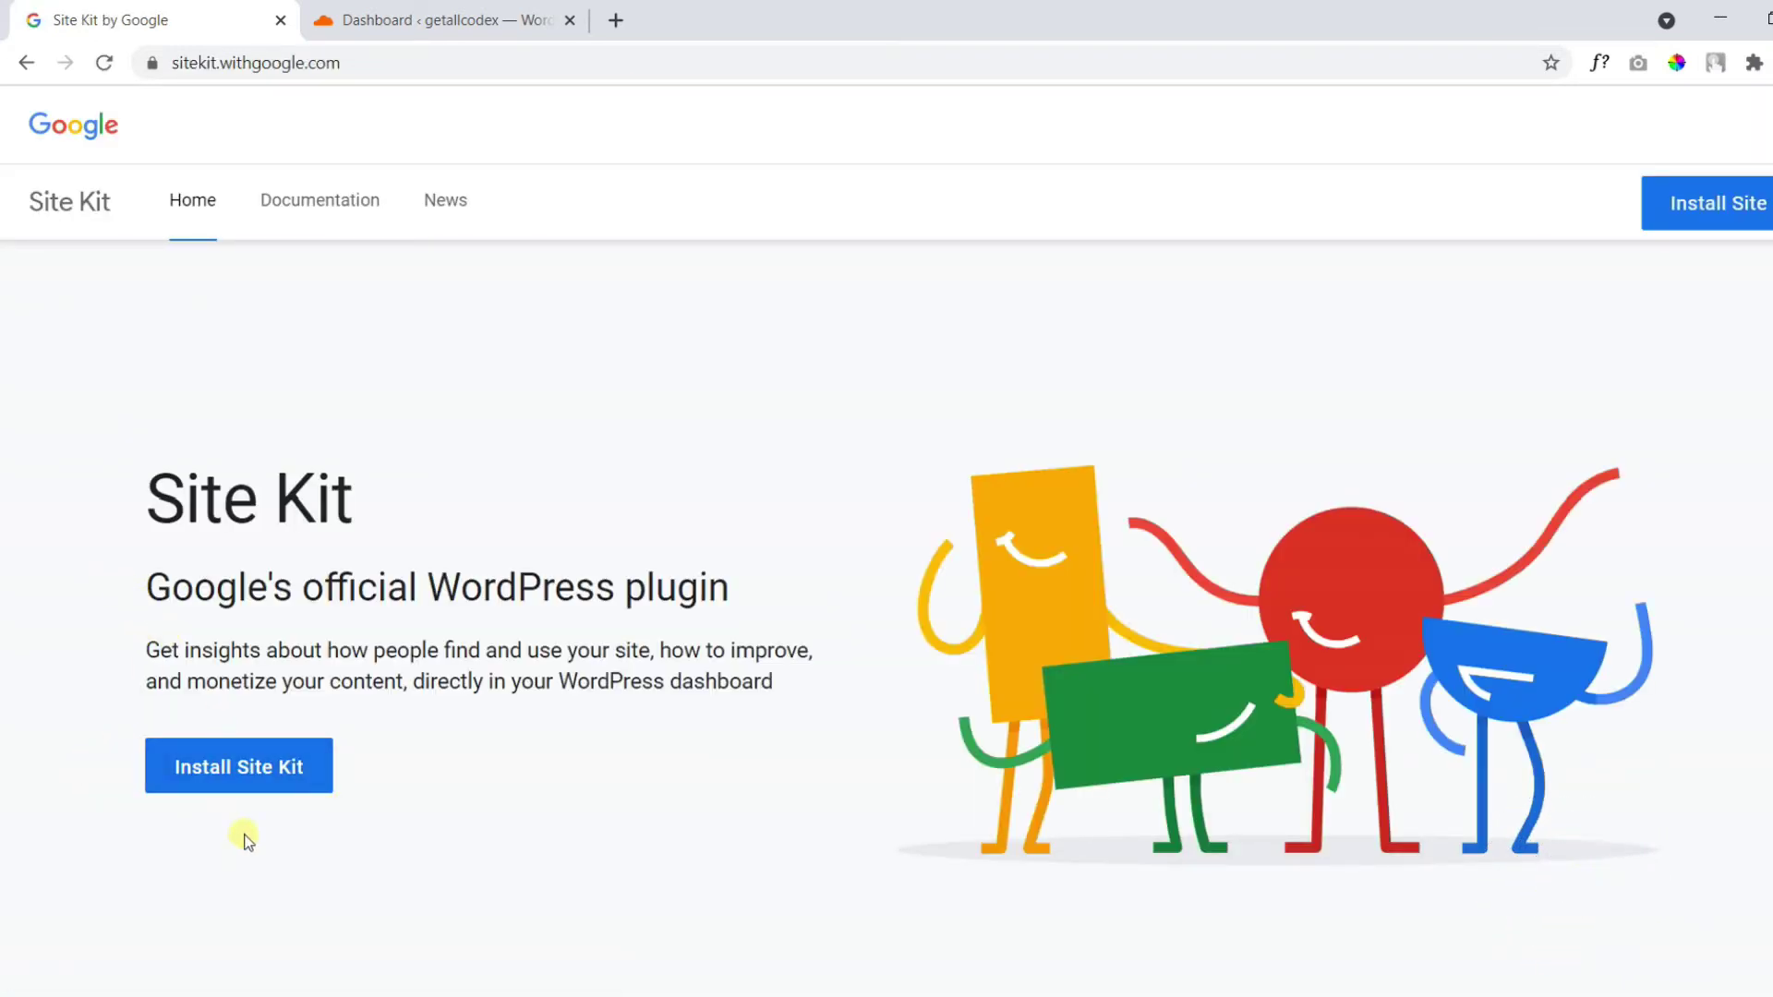
left_click(249, 783)
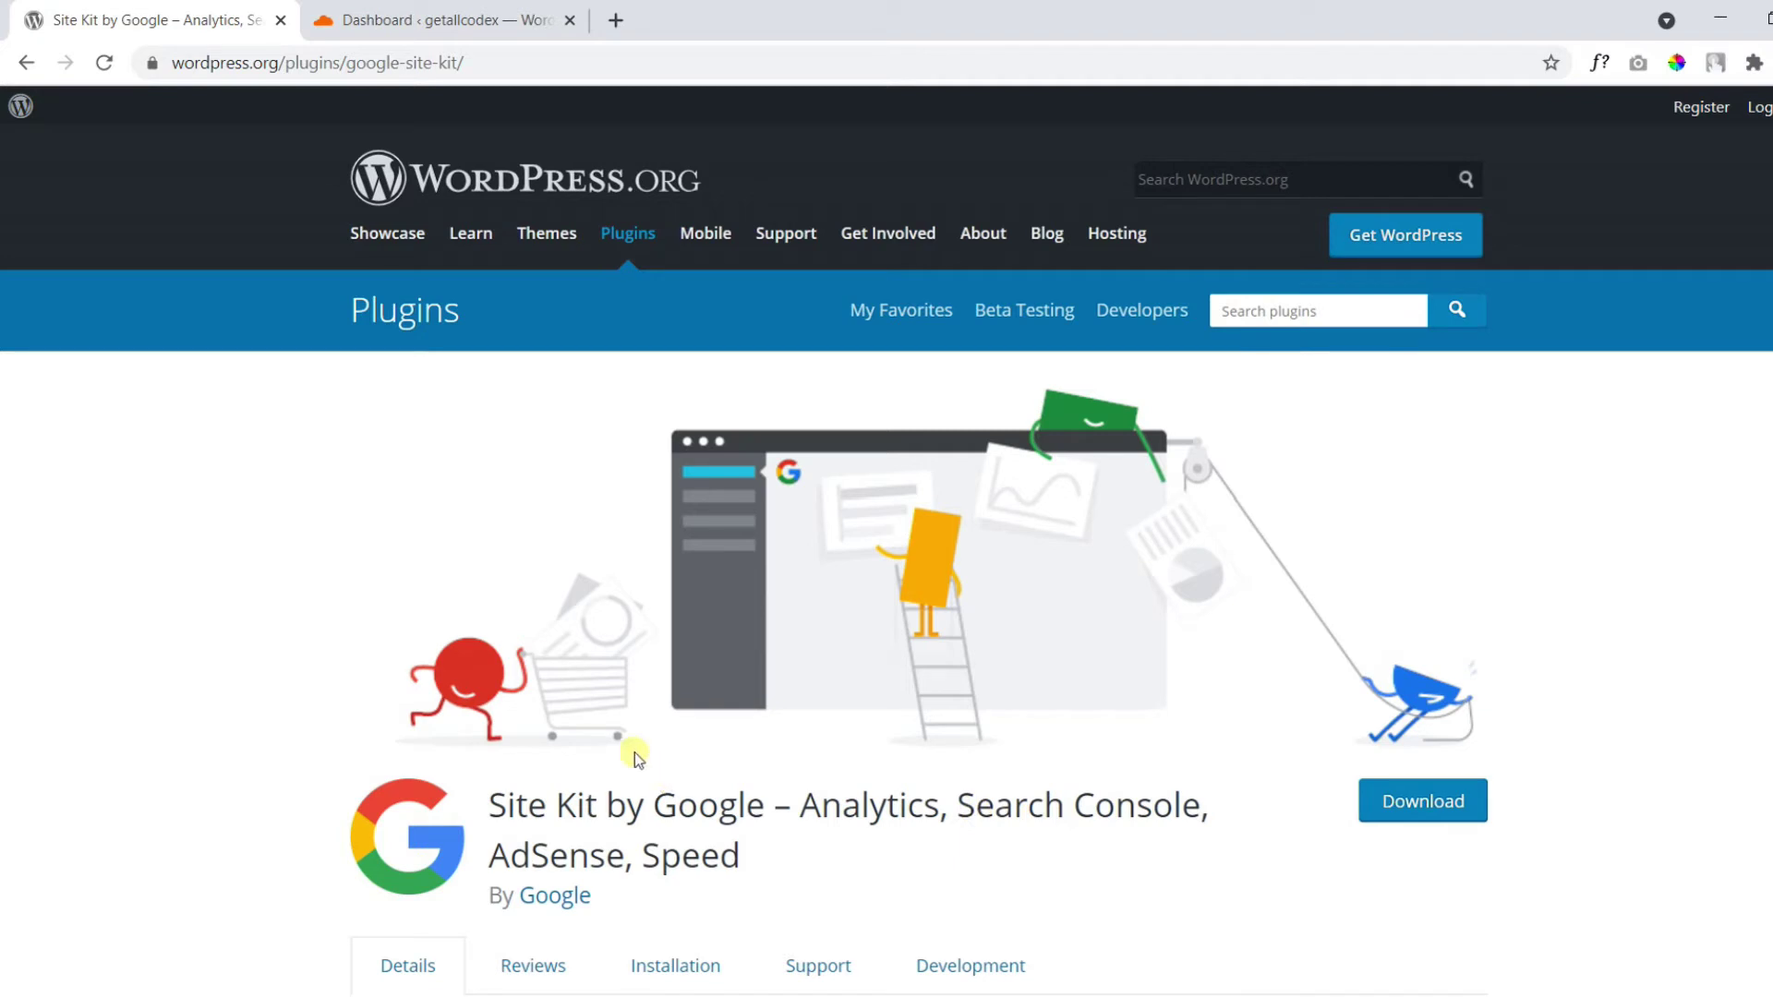
Step: Go to Plugins > Add New in the site's WordPress admin
left_click(429, 21)
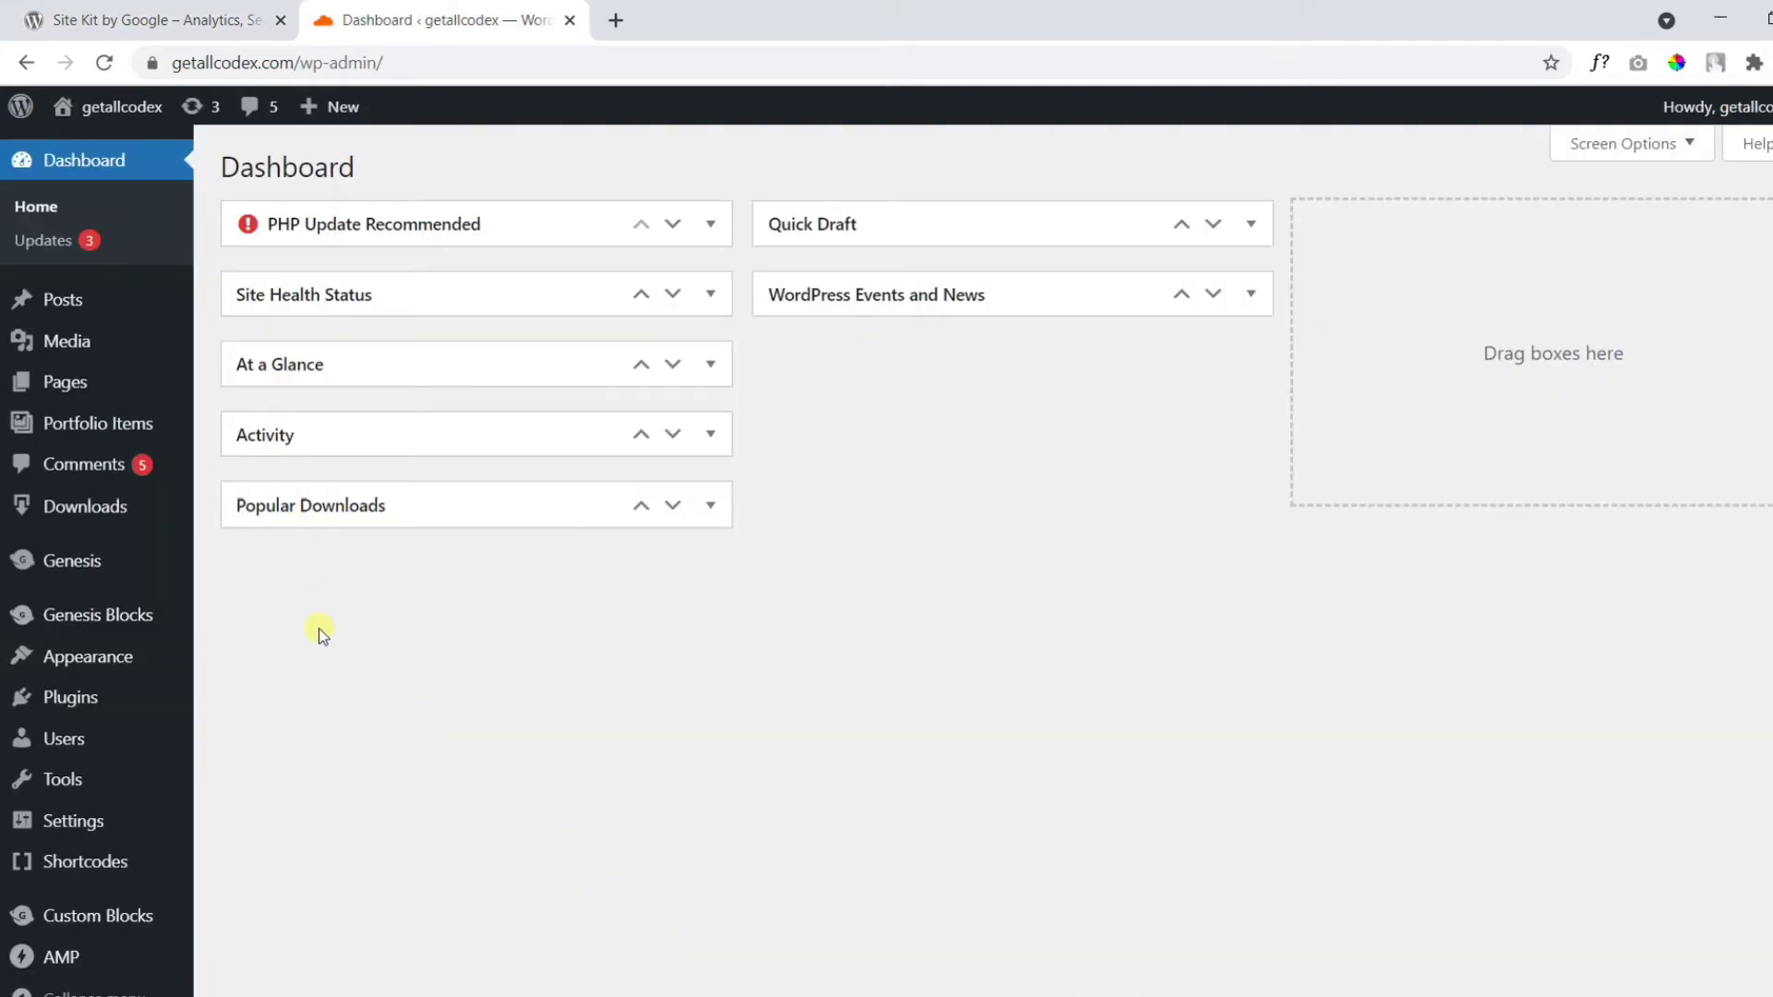
mouse_move(113, 700)
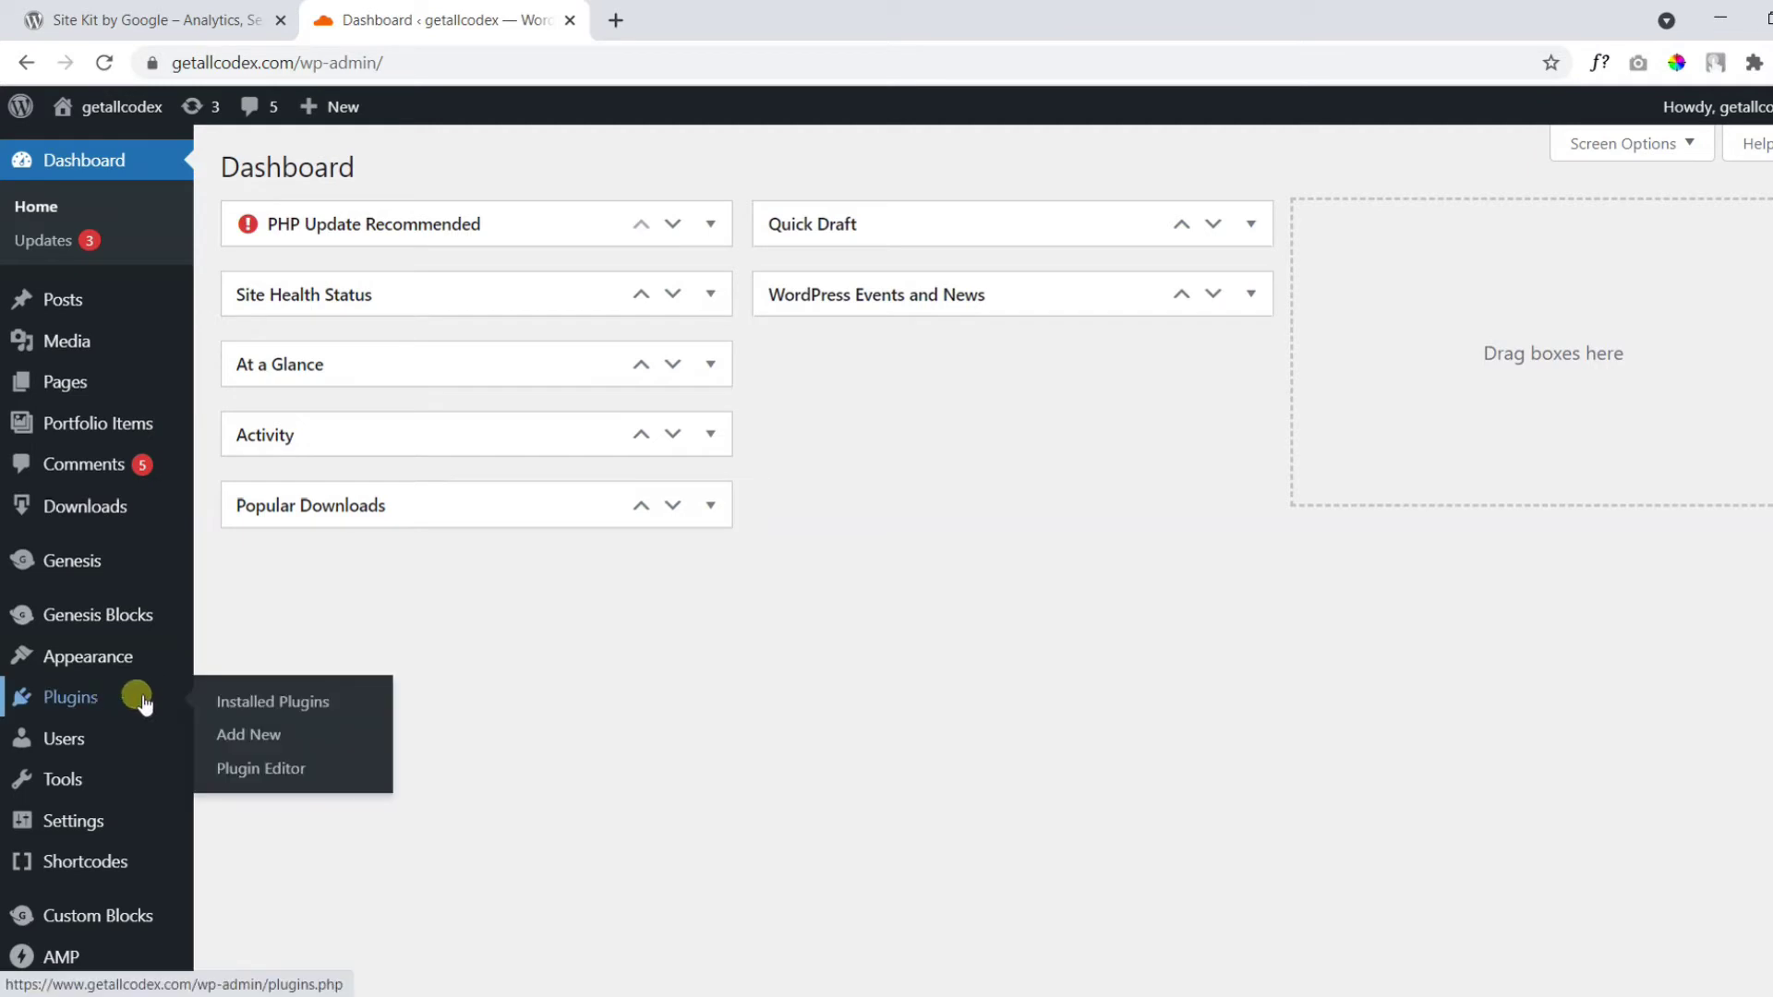
left_click(312, 742)
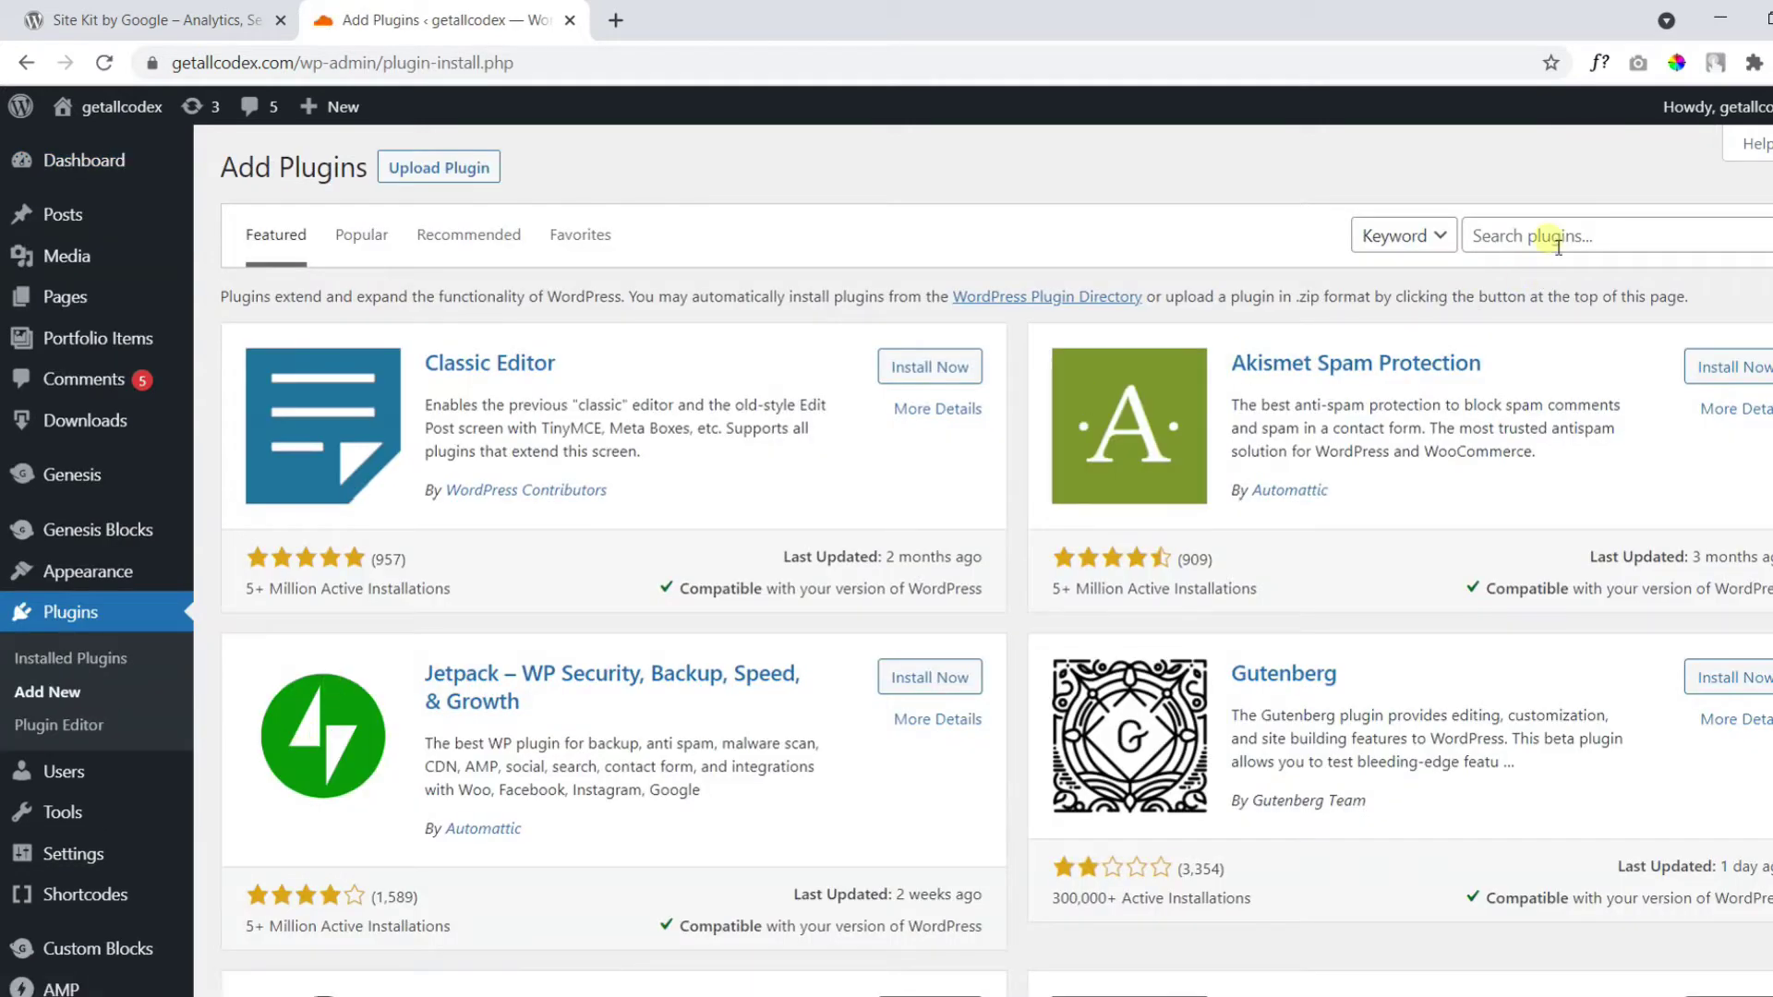
Step: Search the plugin directory for 'site kit'
left_click(1557, 238)
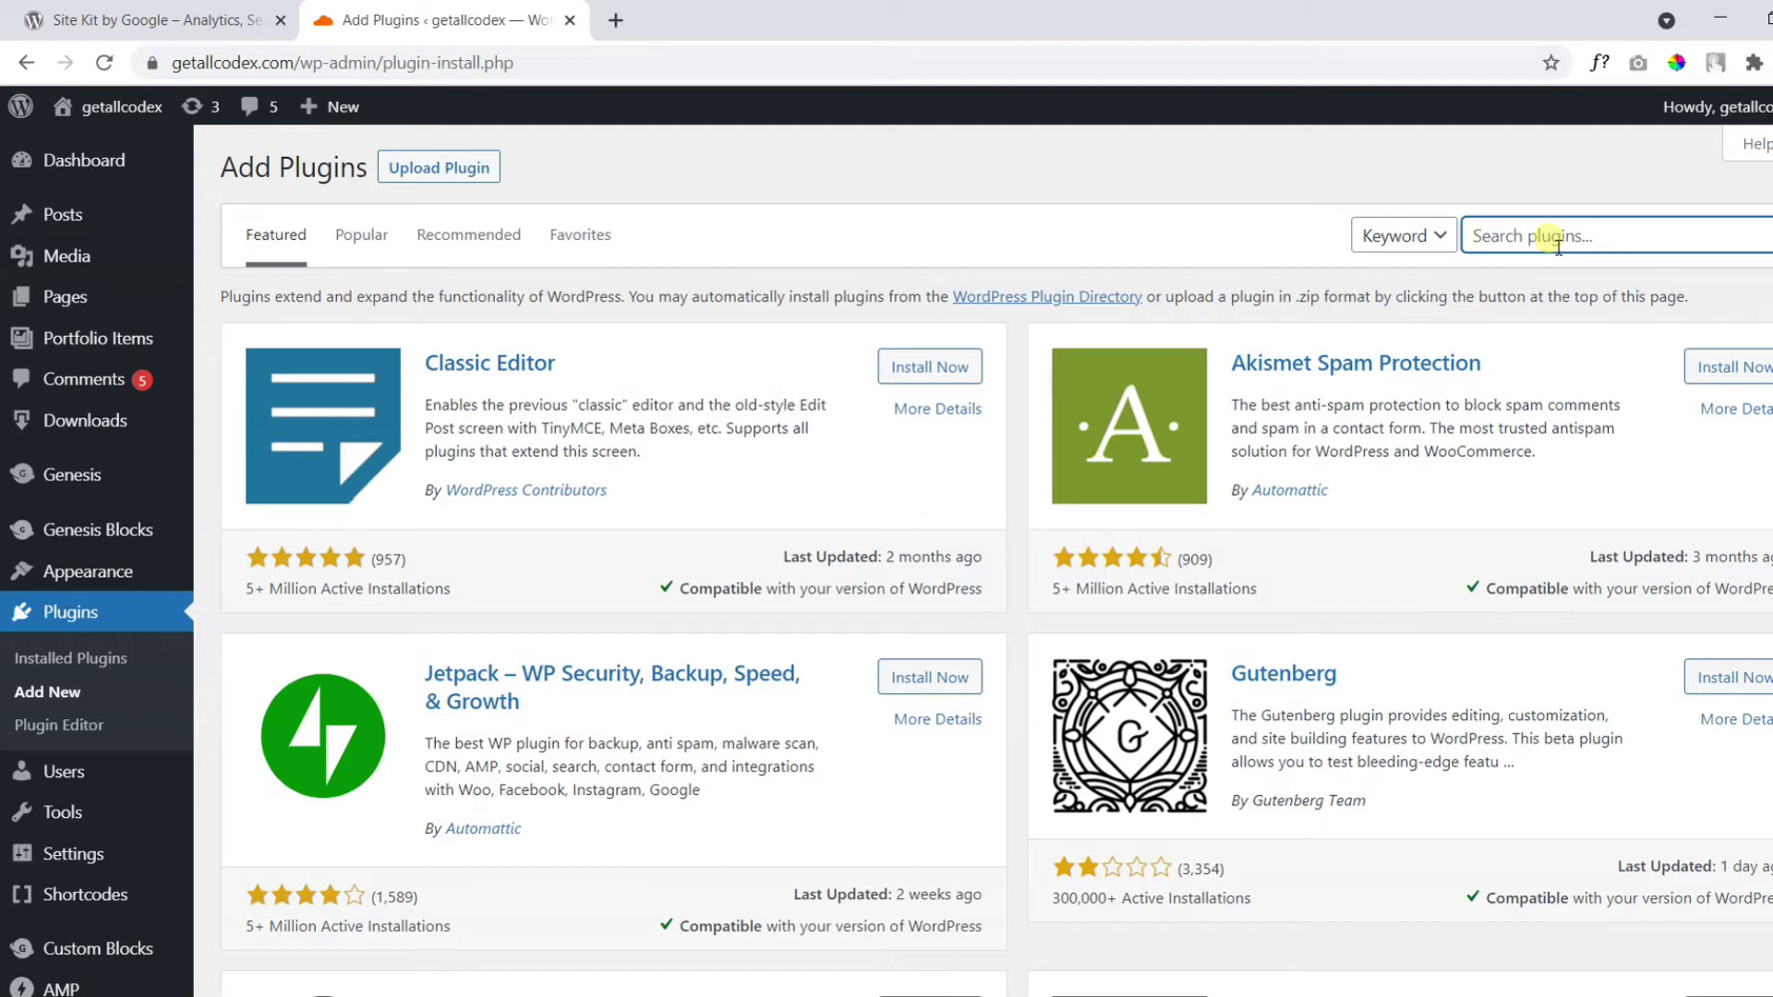
type("site kit")
key("Left")
key("Left")
key("Left")
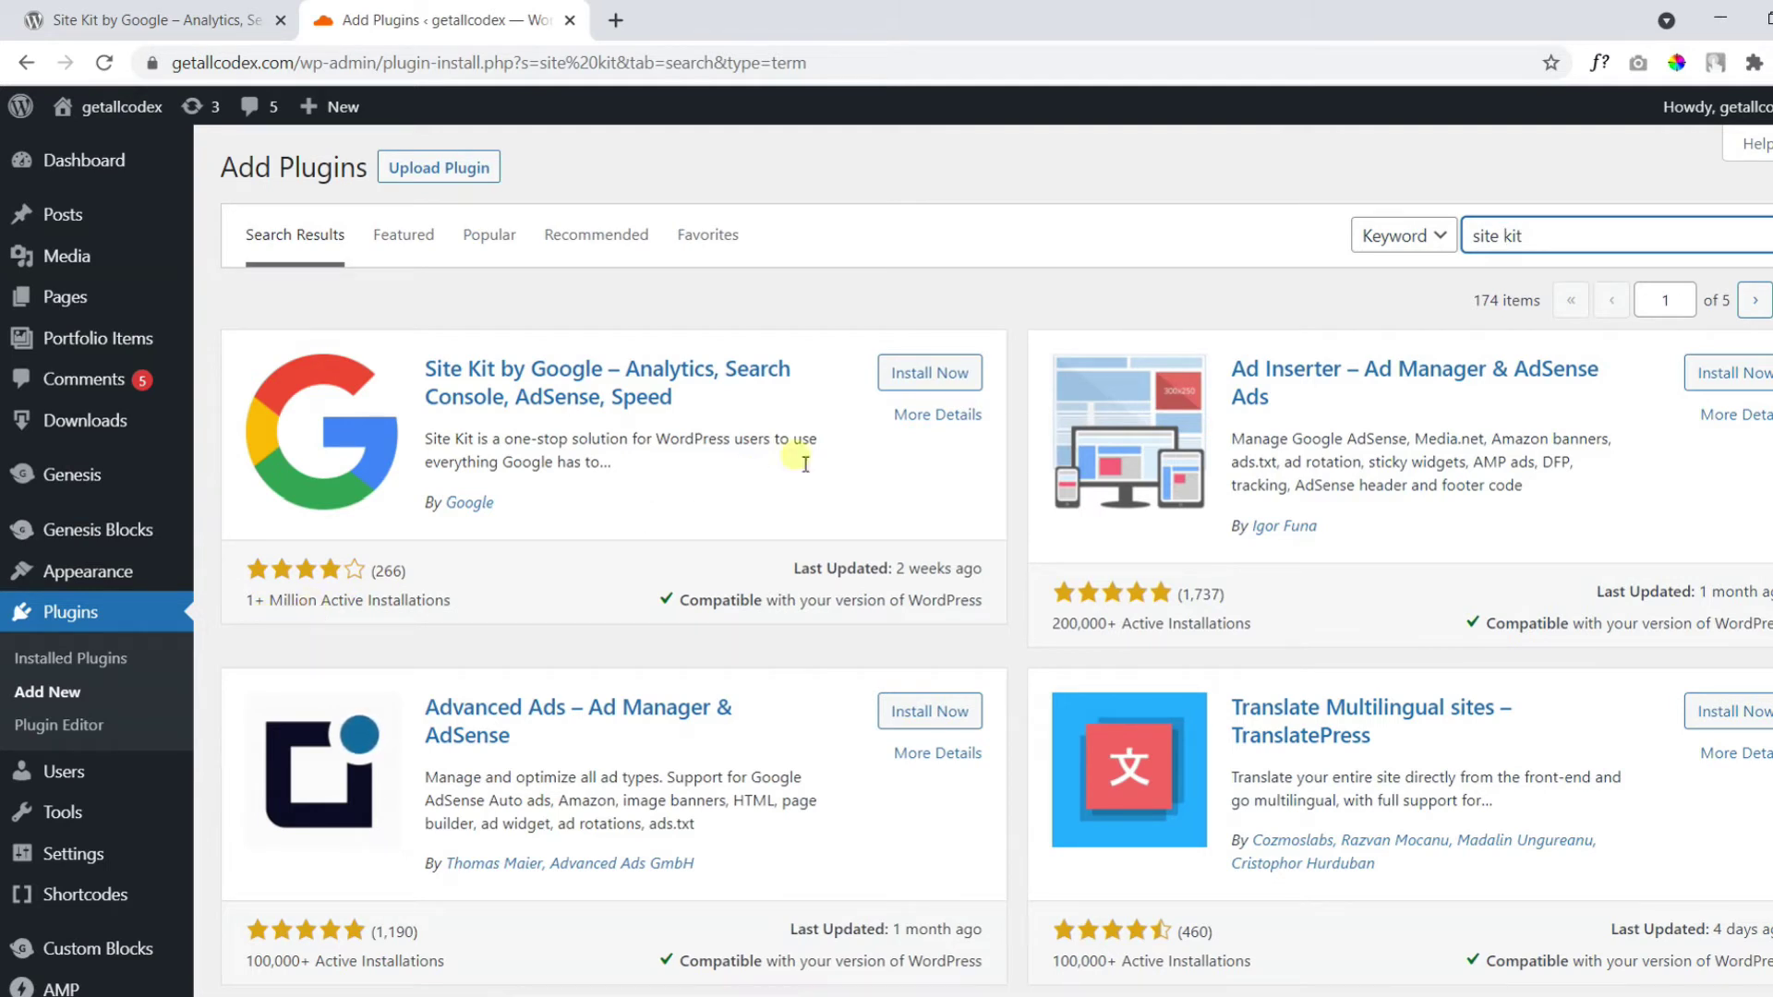
Step: Install Site Kit by Google from the search results, then activate it
left_click(927, 388)
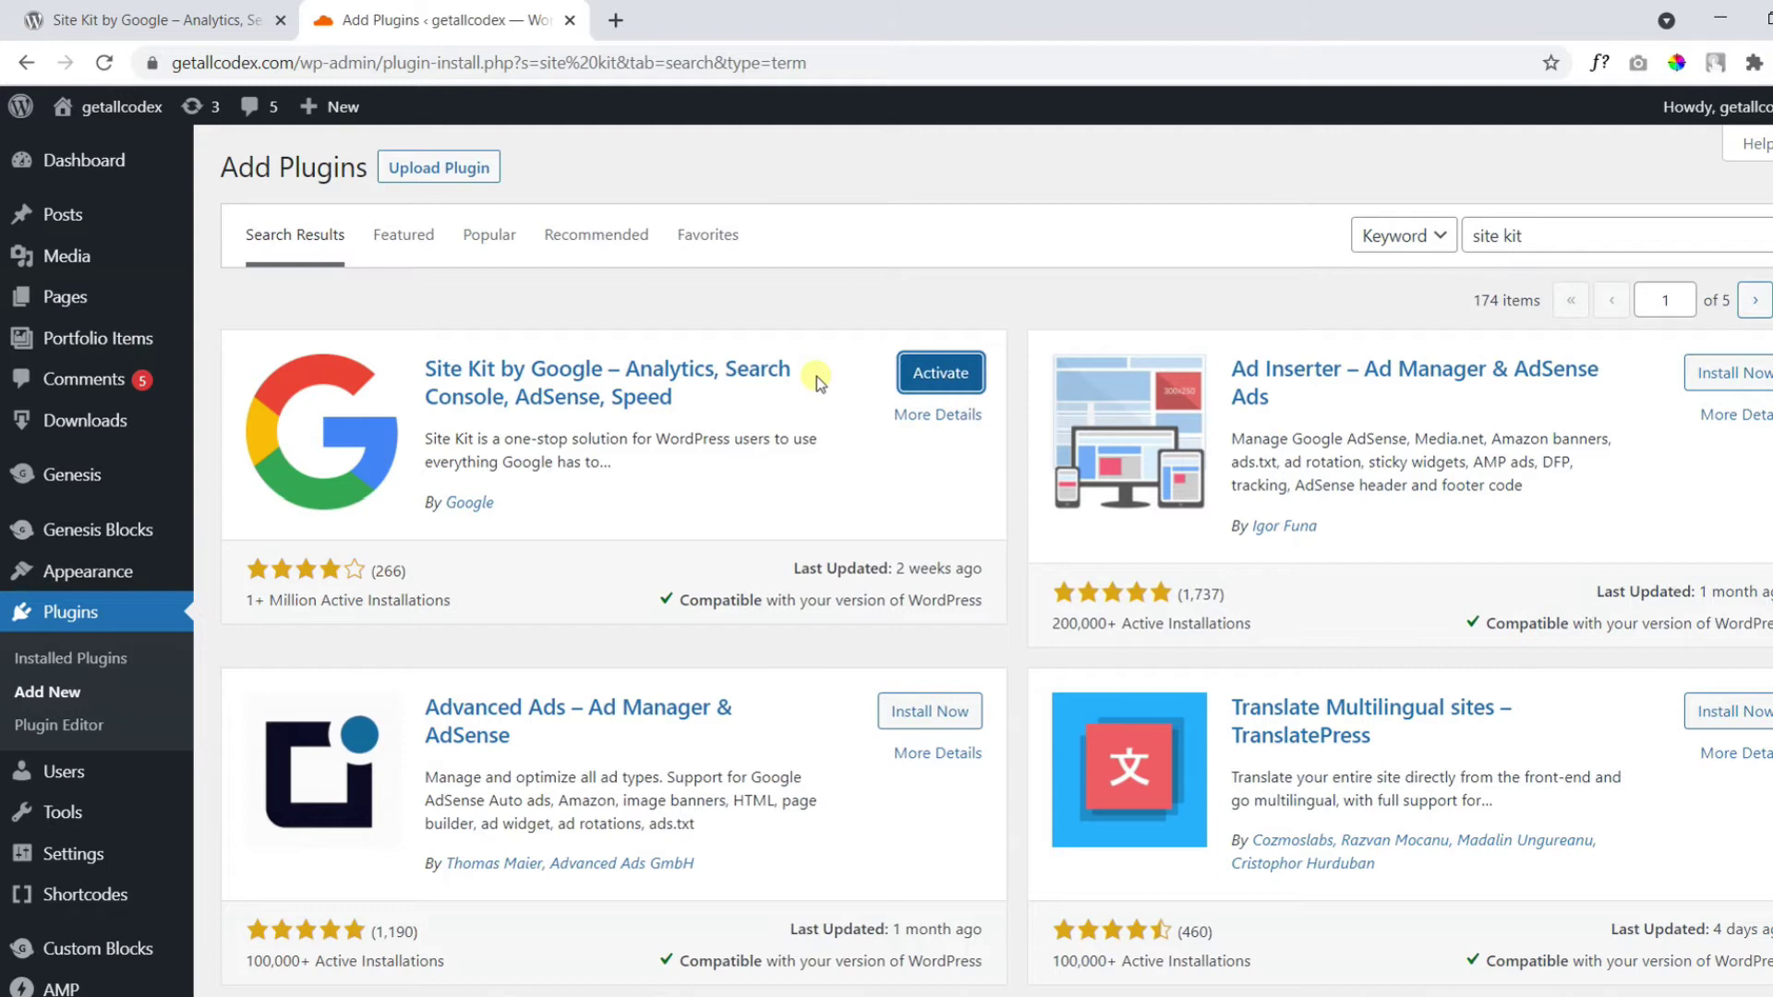
left_click(923, 378)
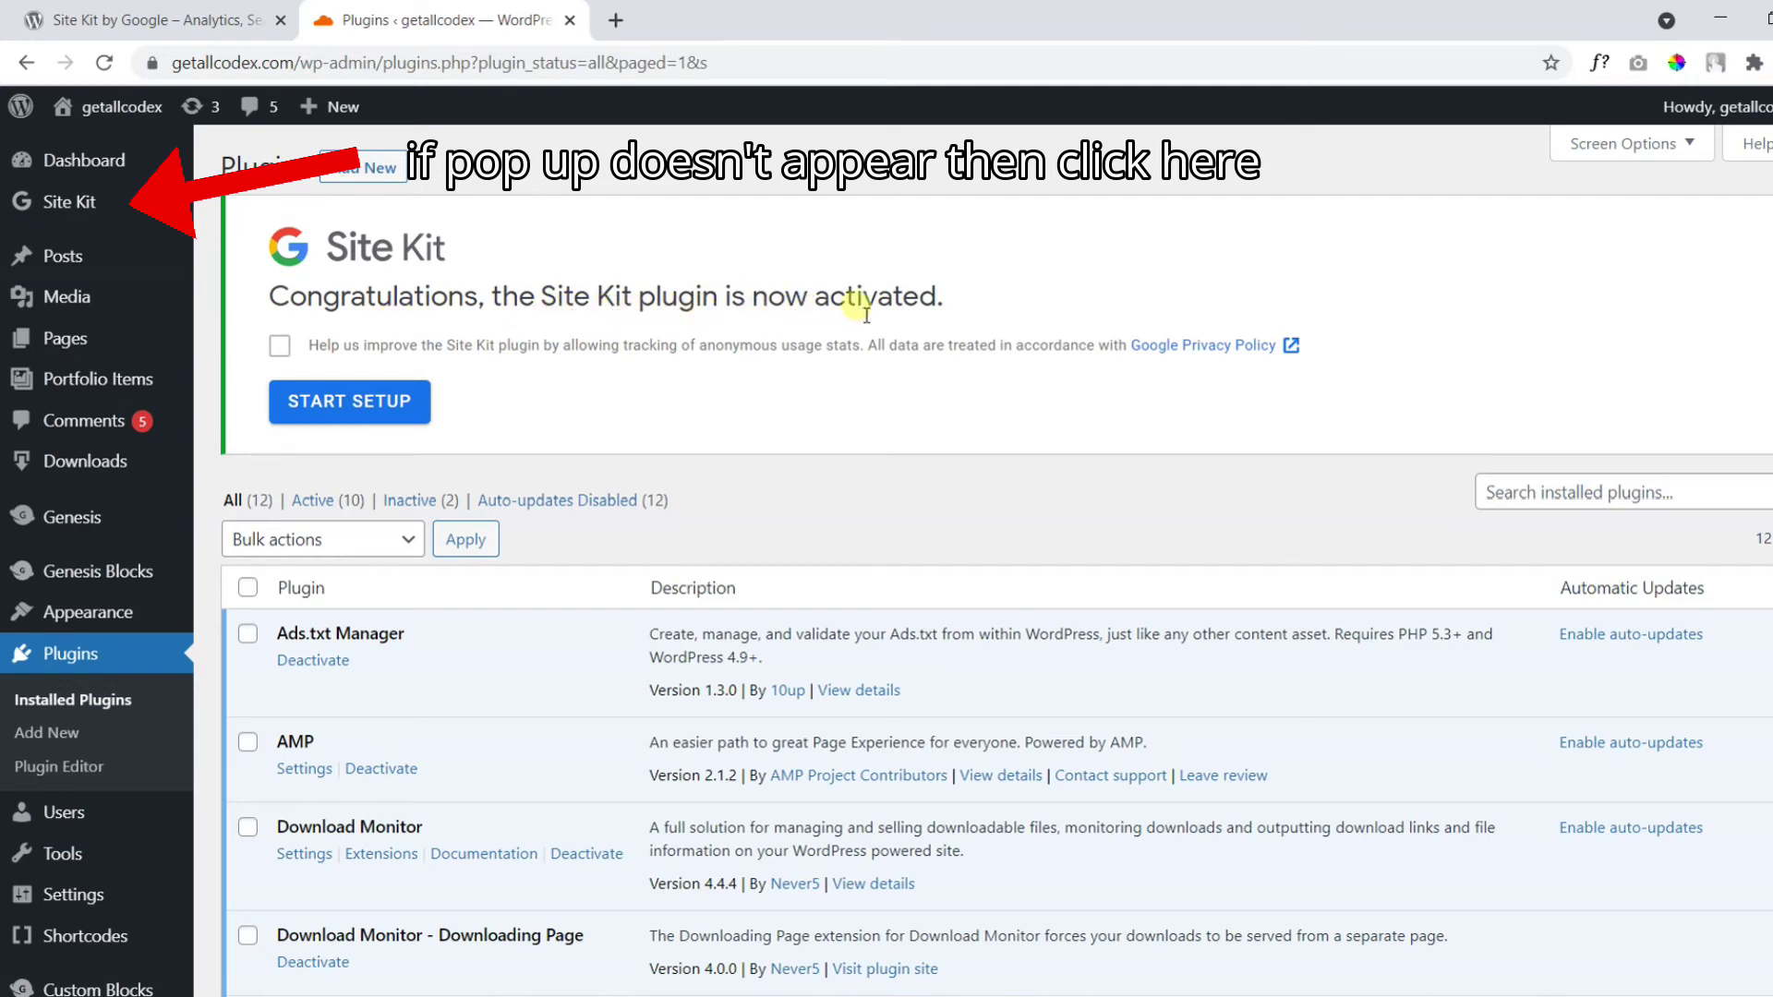
Step: Start Site Kit setup from the activation notice
left_click(367, 413)
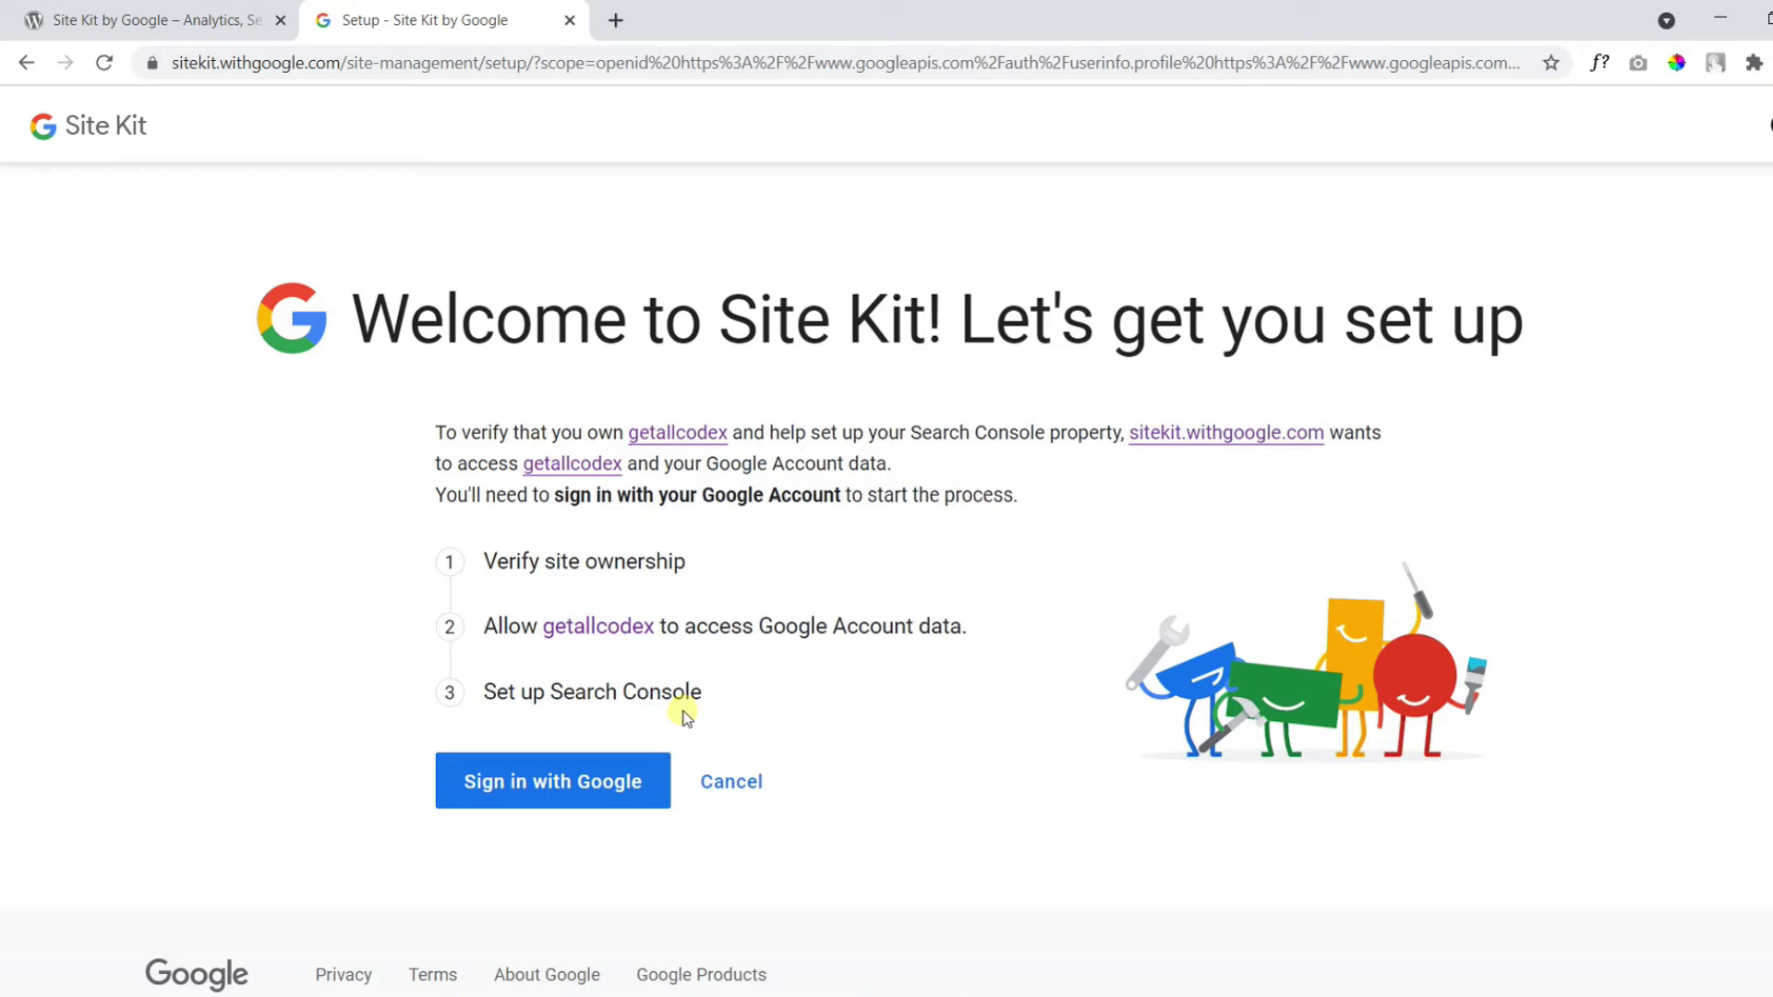
Step: Sign in with the site owner's Google account and grant Site Kit's requested permissions
left_click(565, 783)
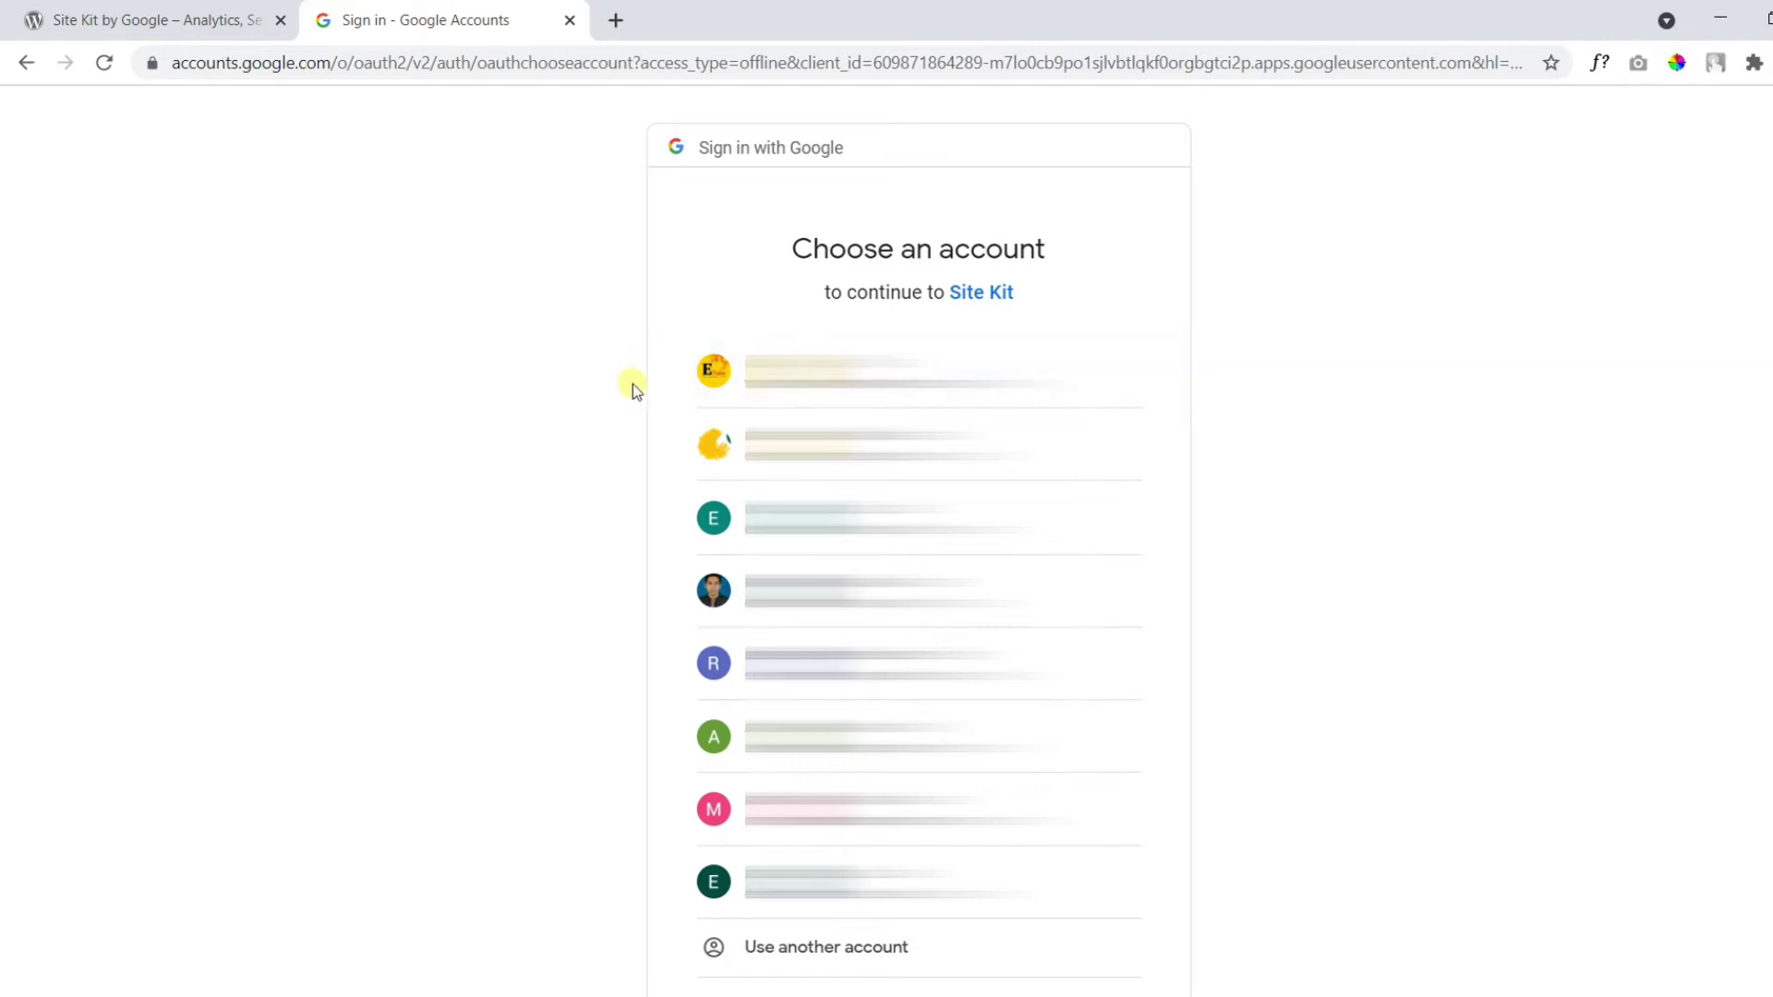
left_click(831, 444)
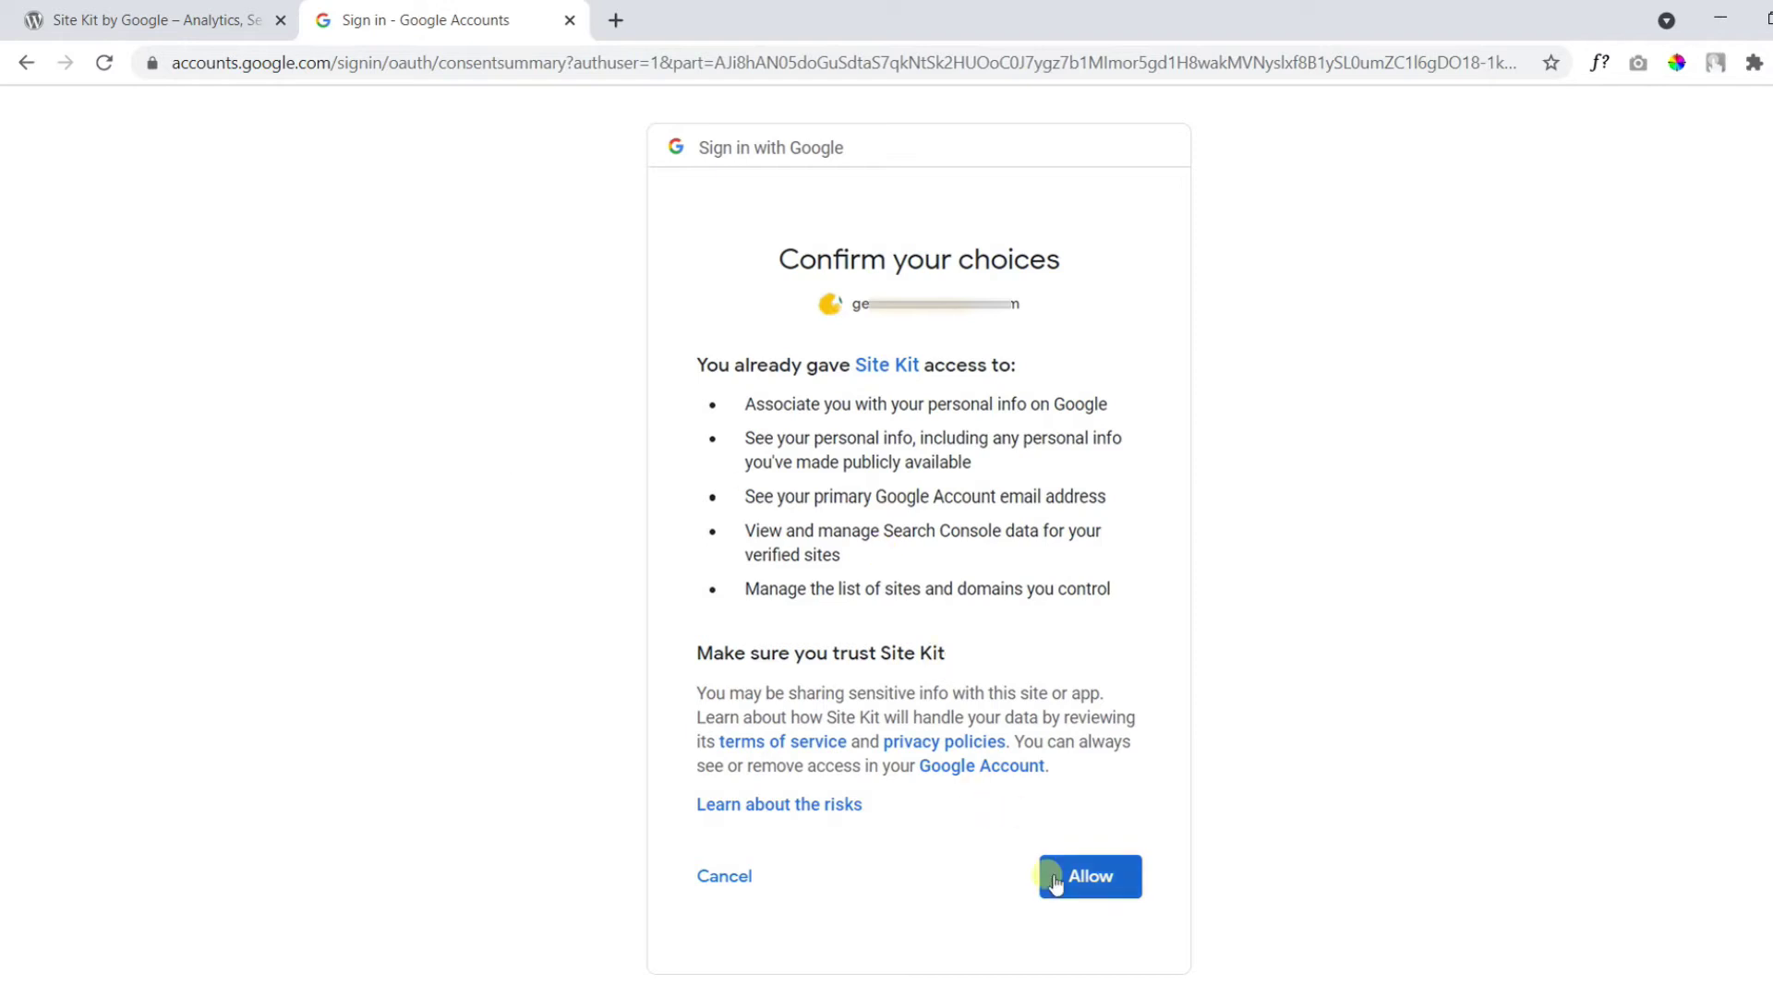
left_click(1049, 877)
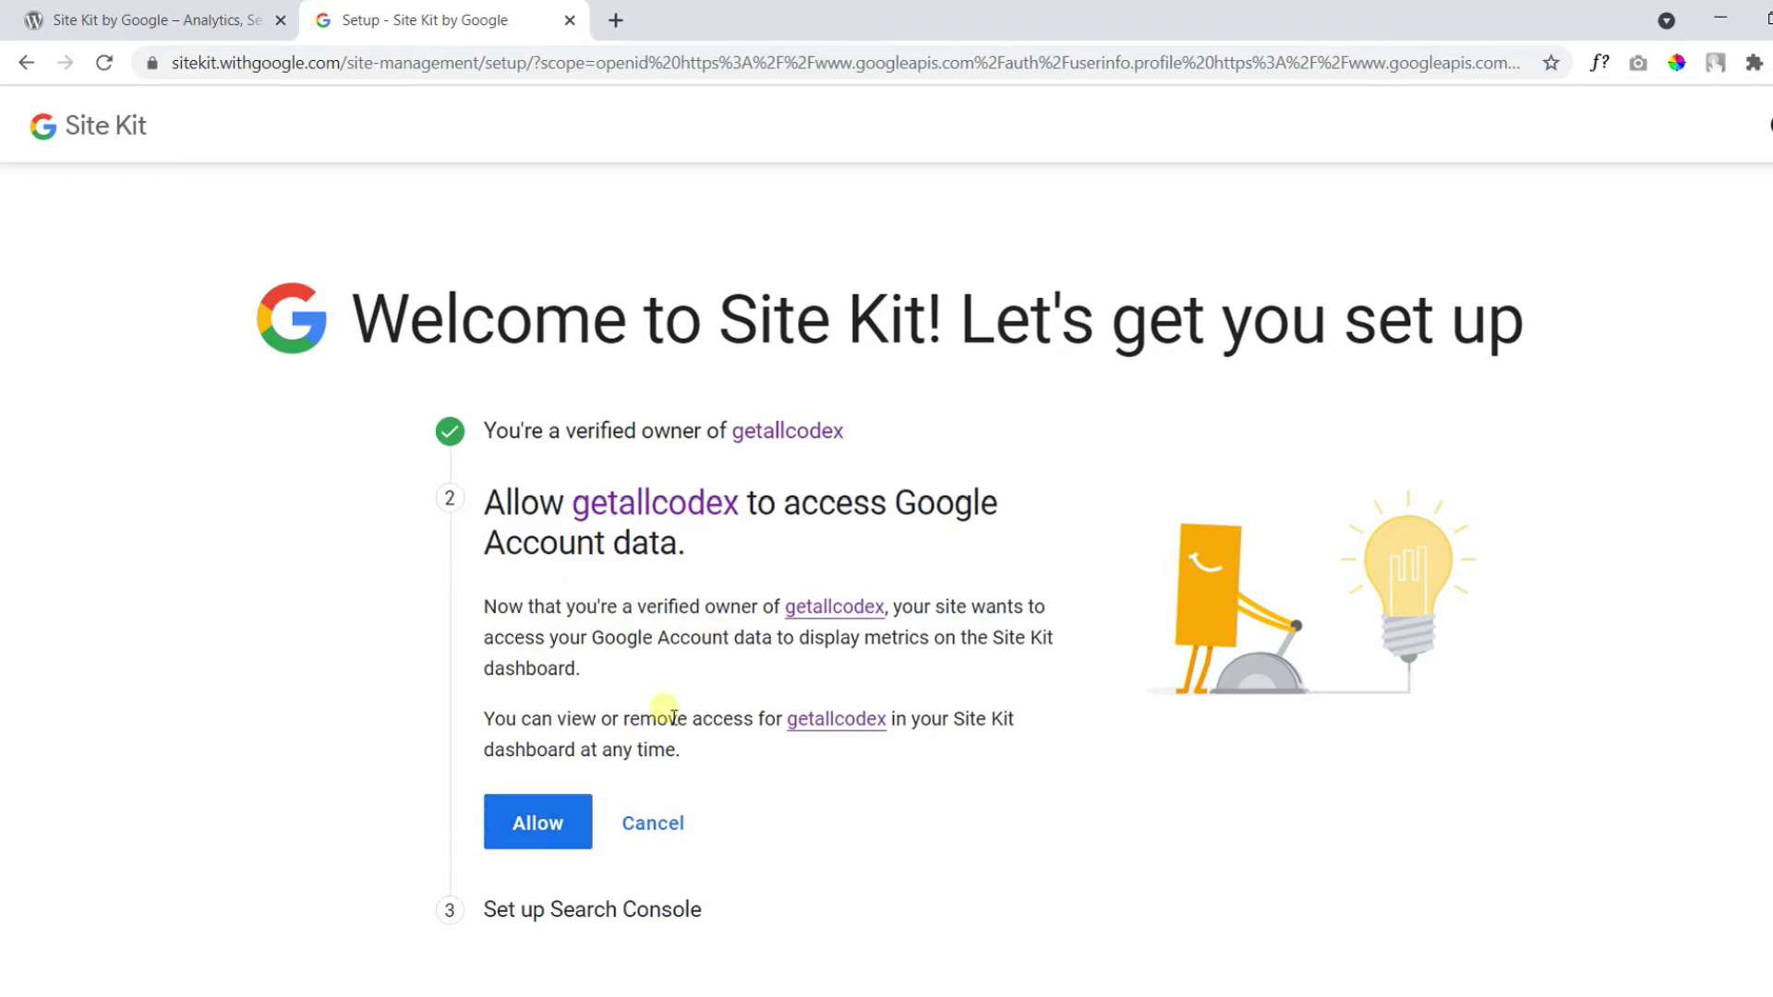
Step: Allow Google Account data access, then go to the Site Kit dashboard
left_click(562, 823)
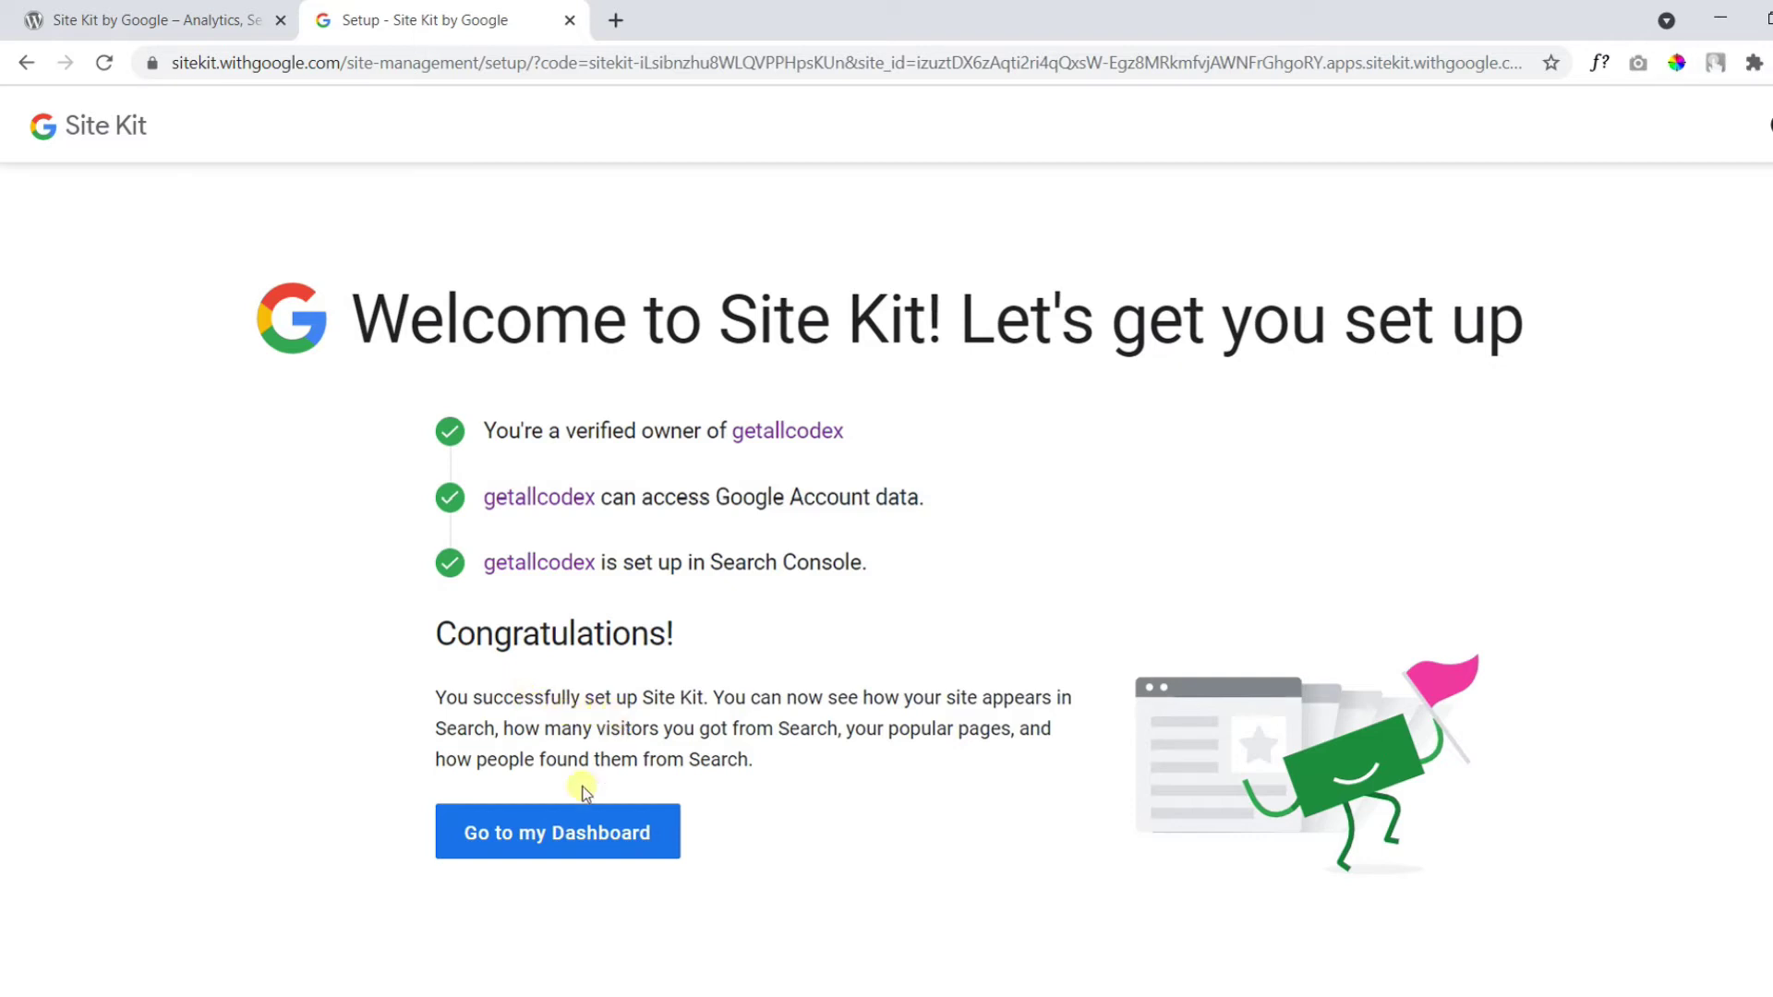
left_click(562, 843)
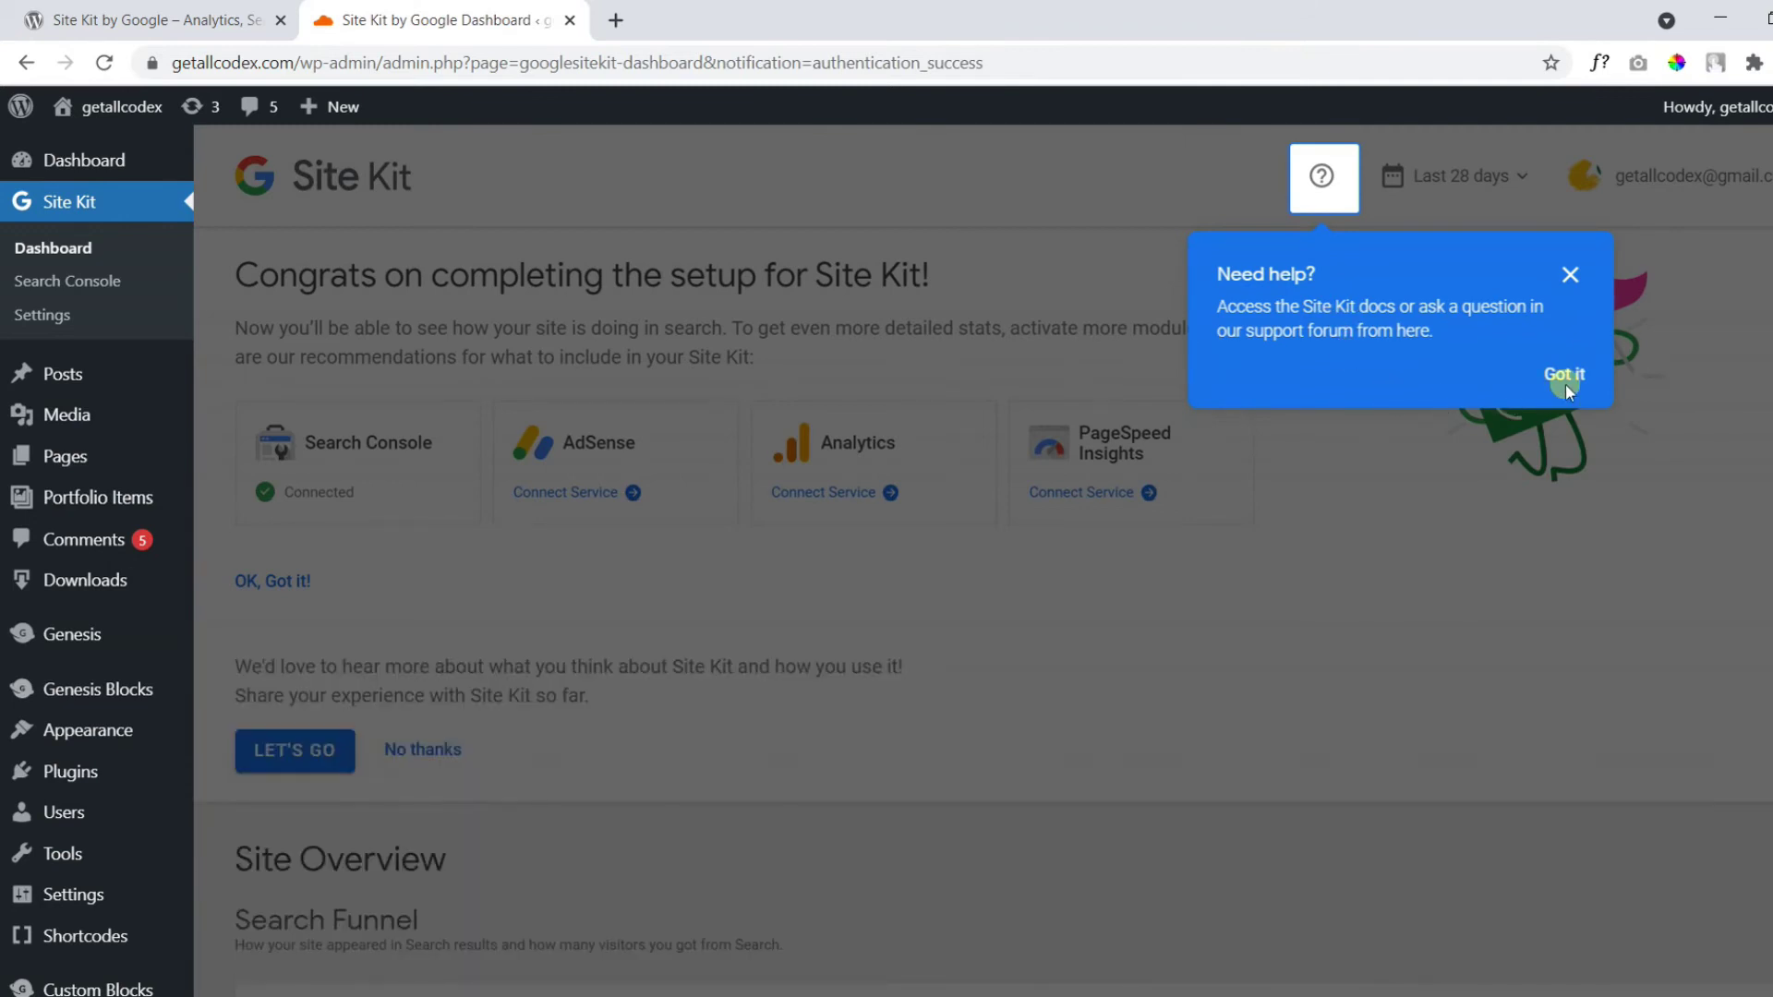
Step: Dismiss the help tip on the Site Kit dashboard to review the setup-complete banner
left_click(1564, 375)
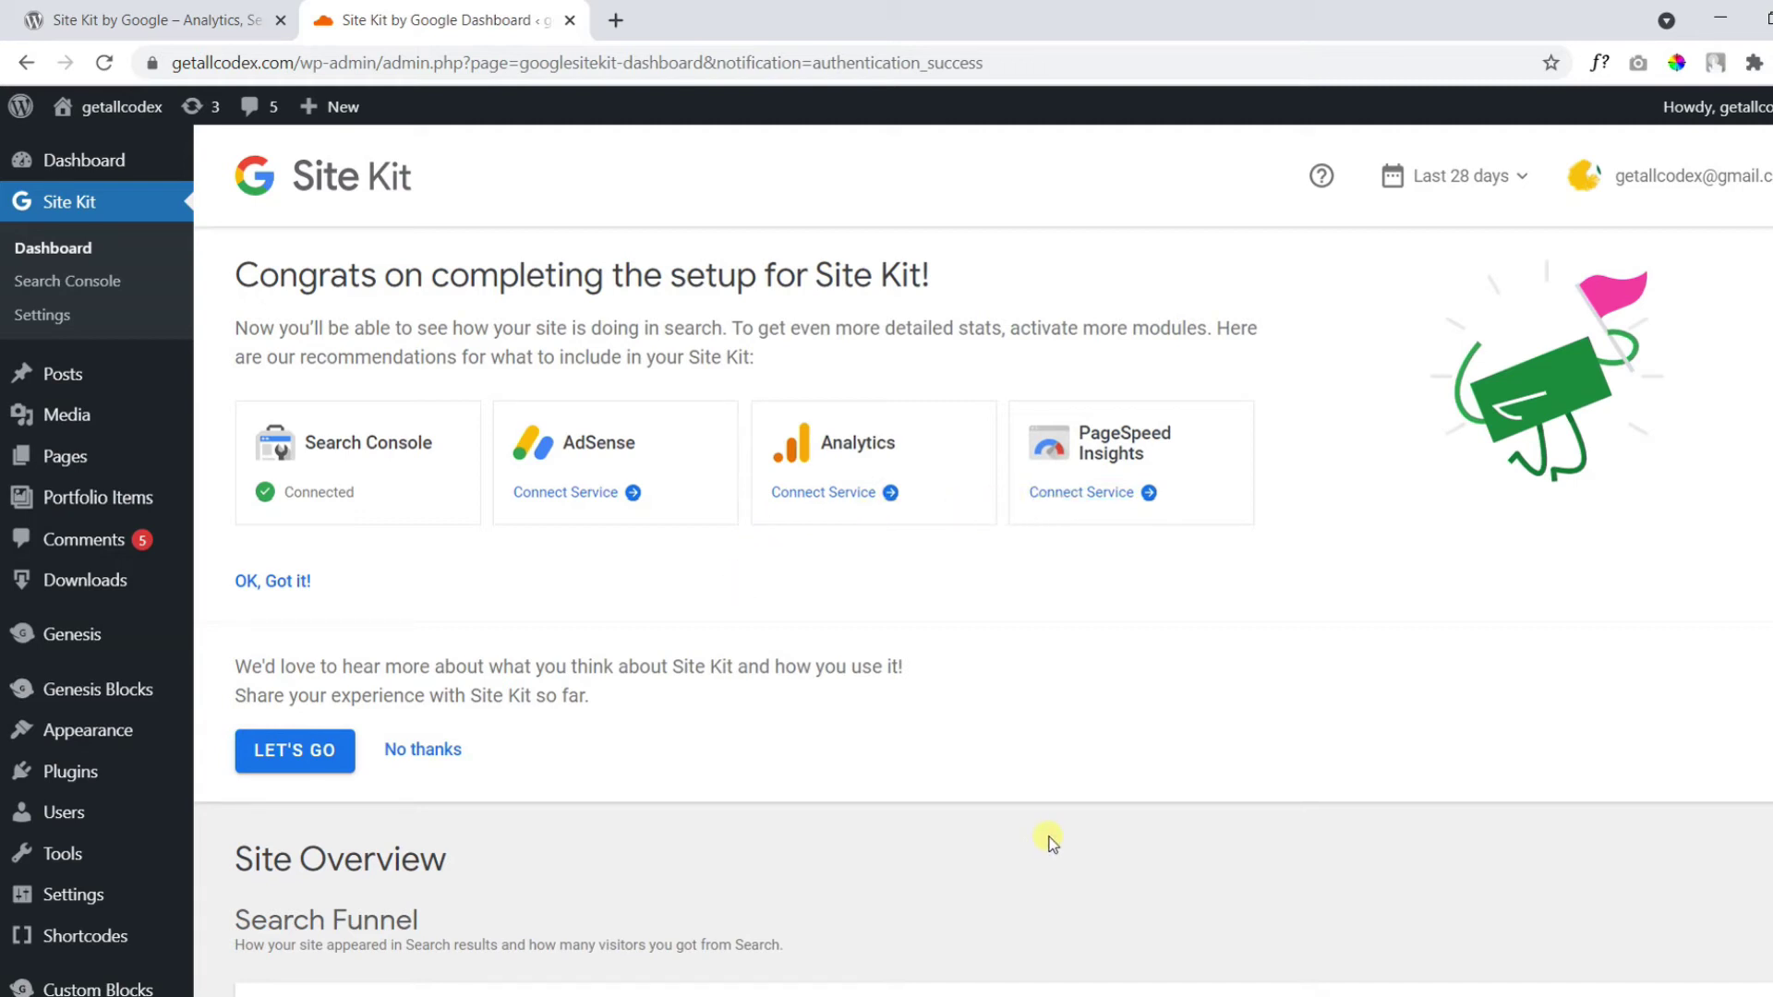
mouse_move(831, 993)
Step: Connect PageSpeed Insights using the site's Google account and allow the requested permission
left_click(1076, 496)
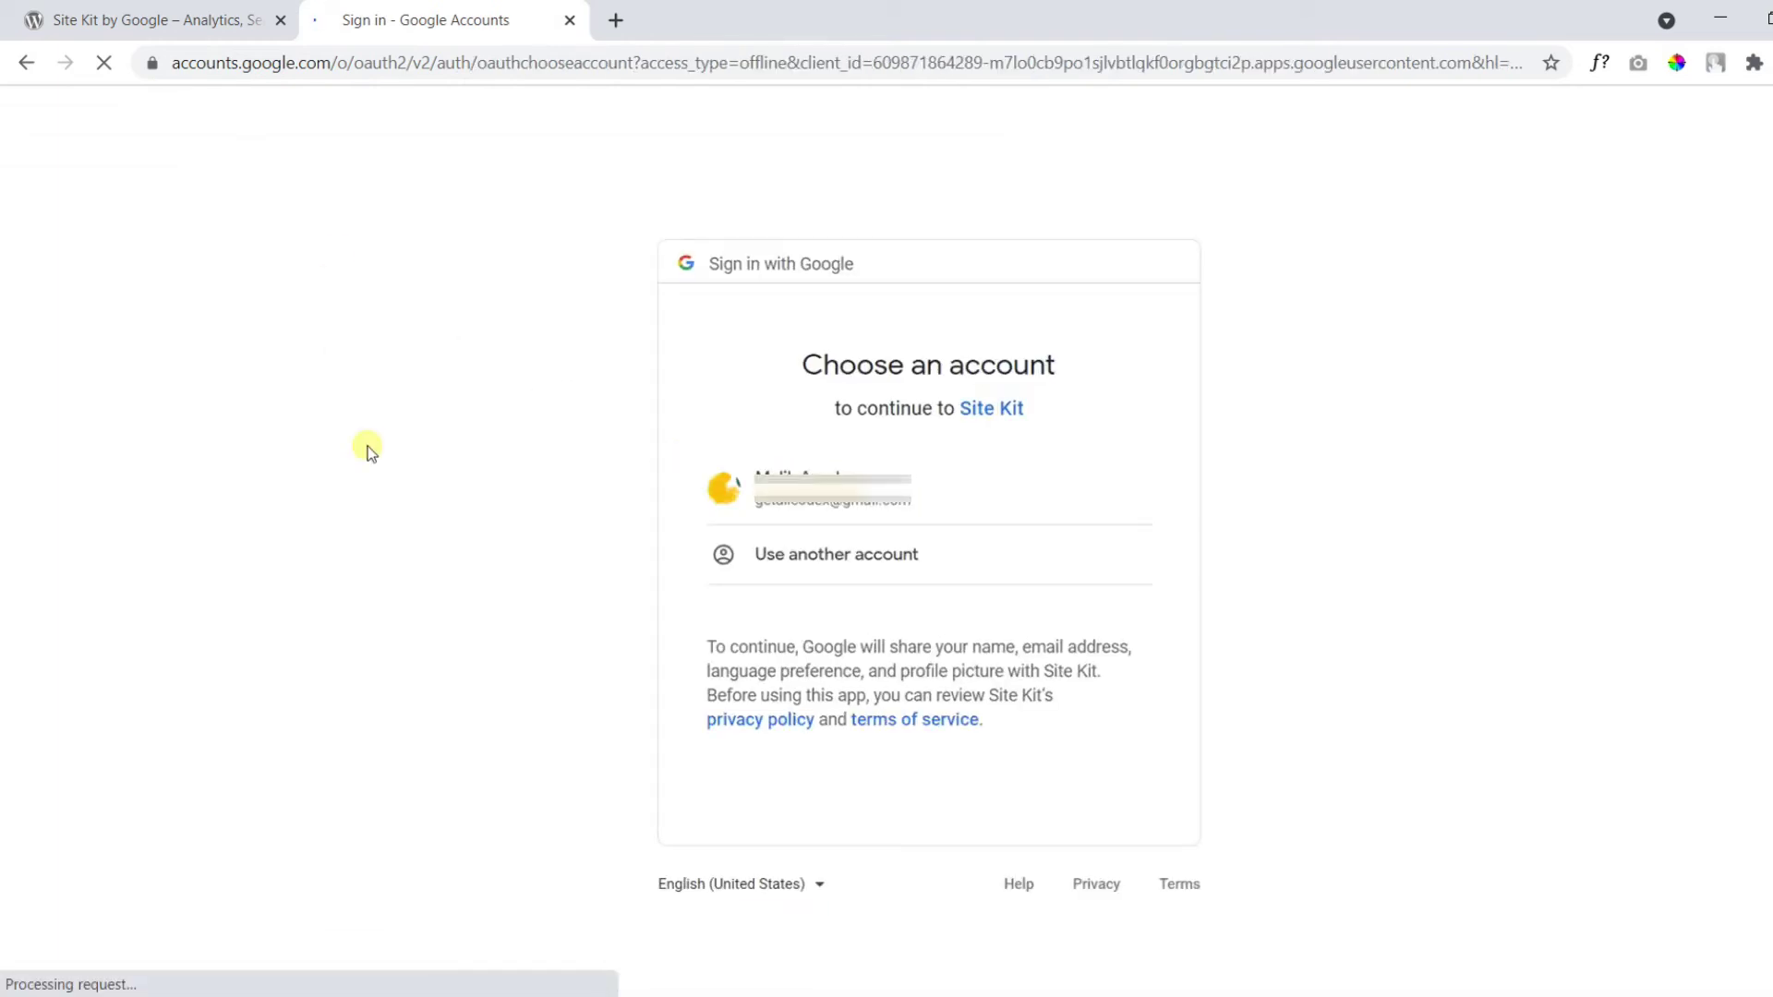
left_click(792, 476)
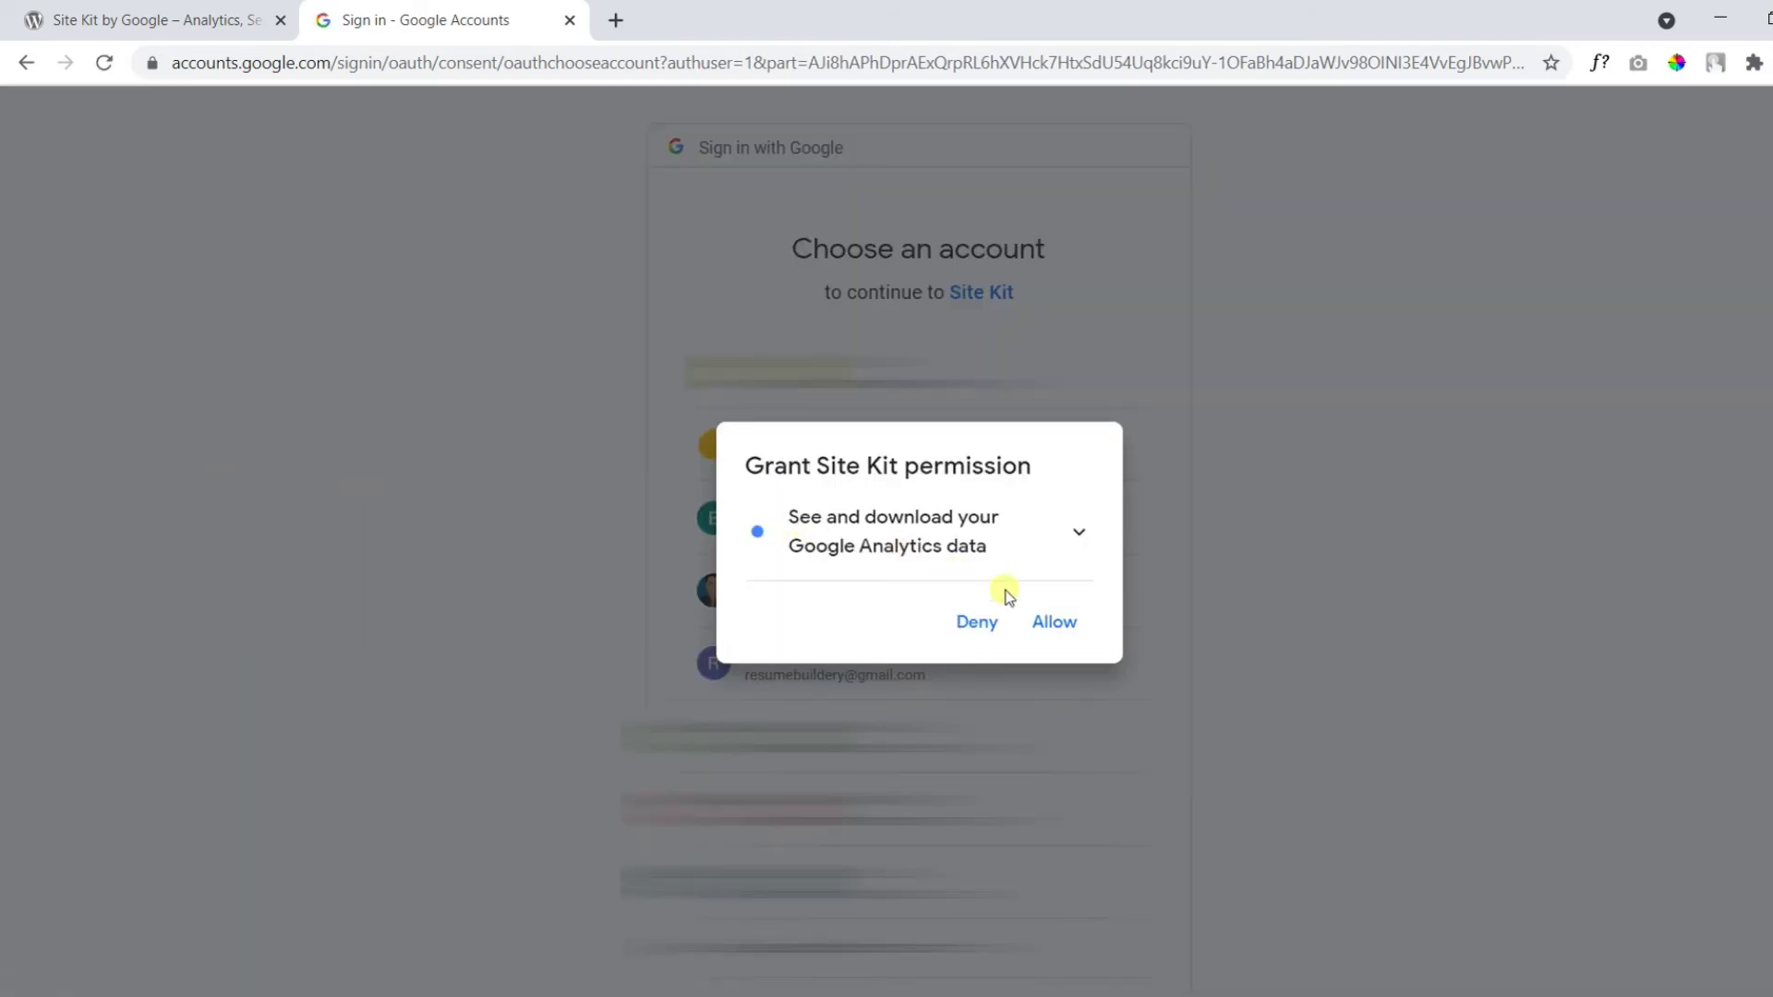
left_click(1064, 622)
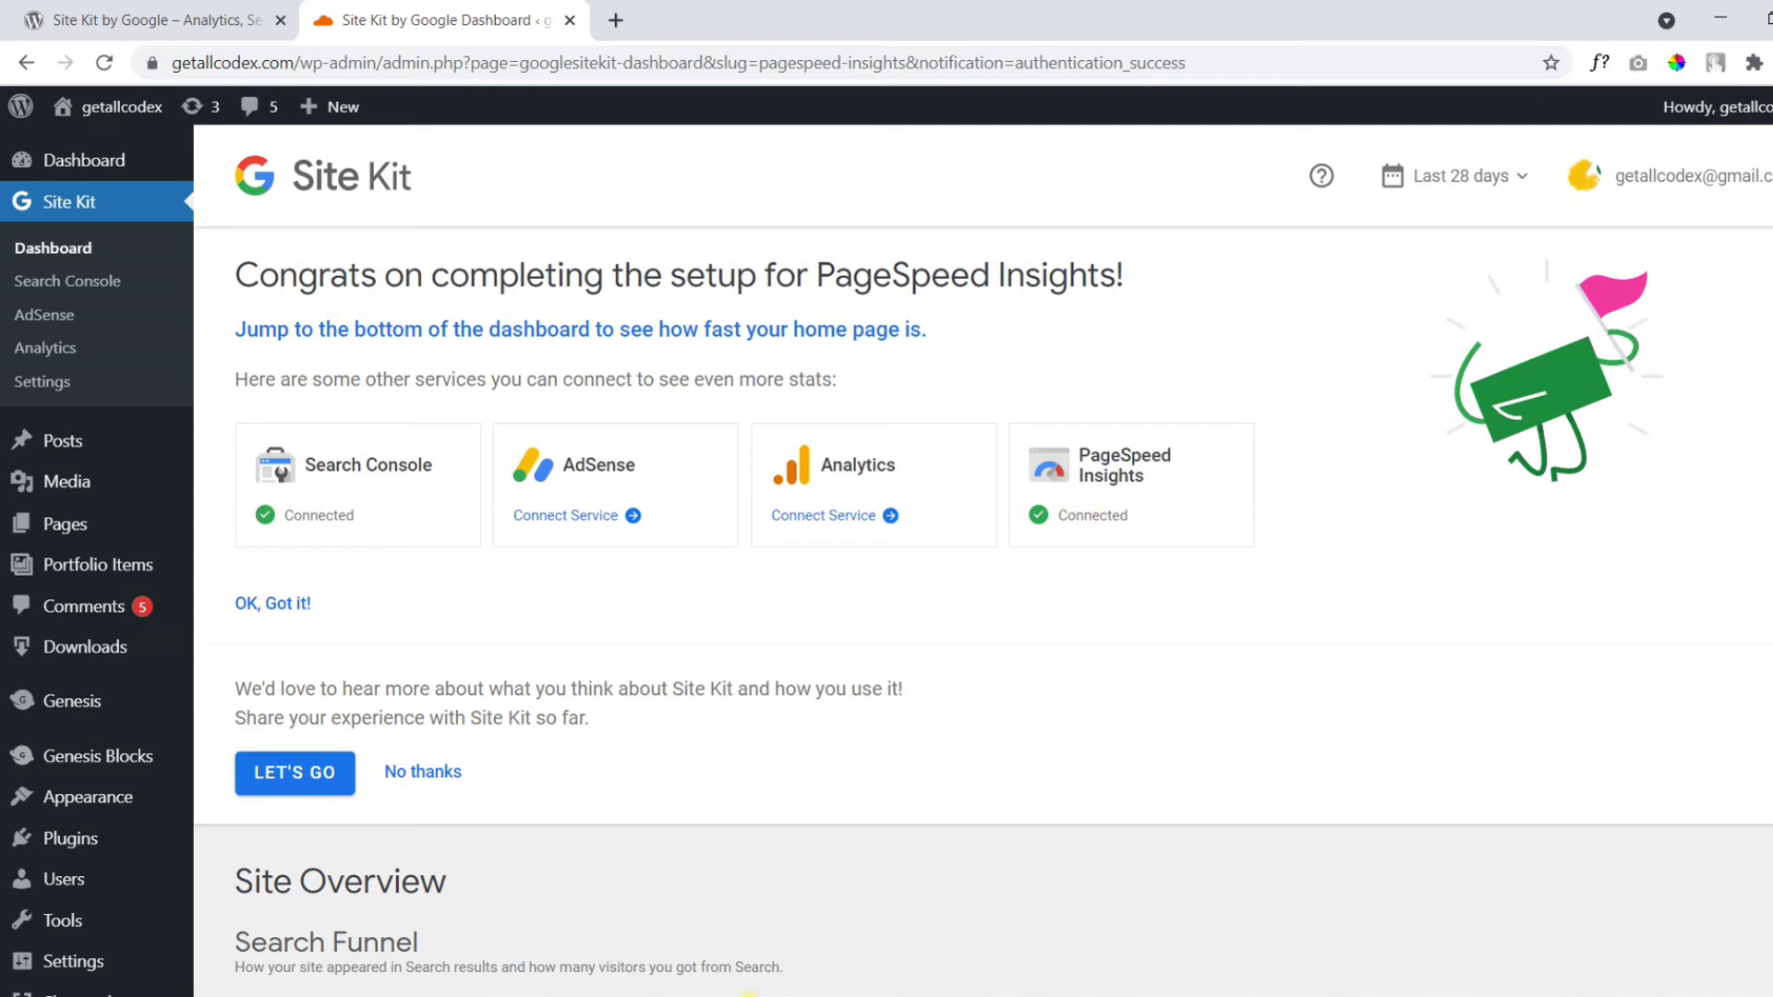
mouse_move(1265, 988)
scroll(468, 600, "down", 5)
scroll(467, 601, "up", 5)
scroll(468, 600, "down", 8)
scroll(467, 601, "up", 8)
scroll(467, 595, "down", 8)
scroll(467, 597, "up", 8)
scroll(467, 597, "down", 2)
scroll(467, 597, "up", 2)
scroll(845, 587, "down", 1)
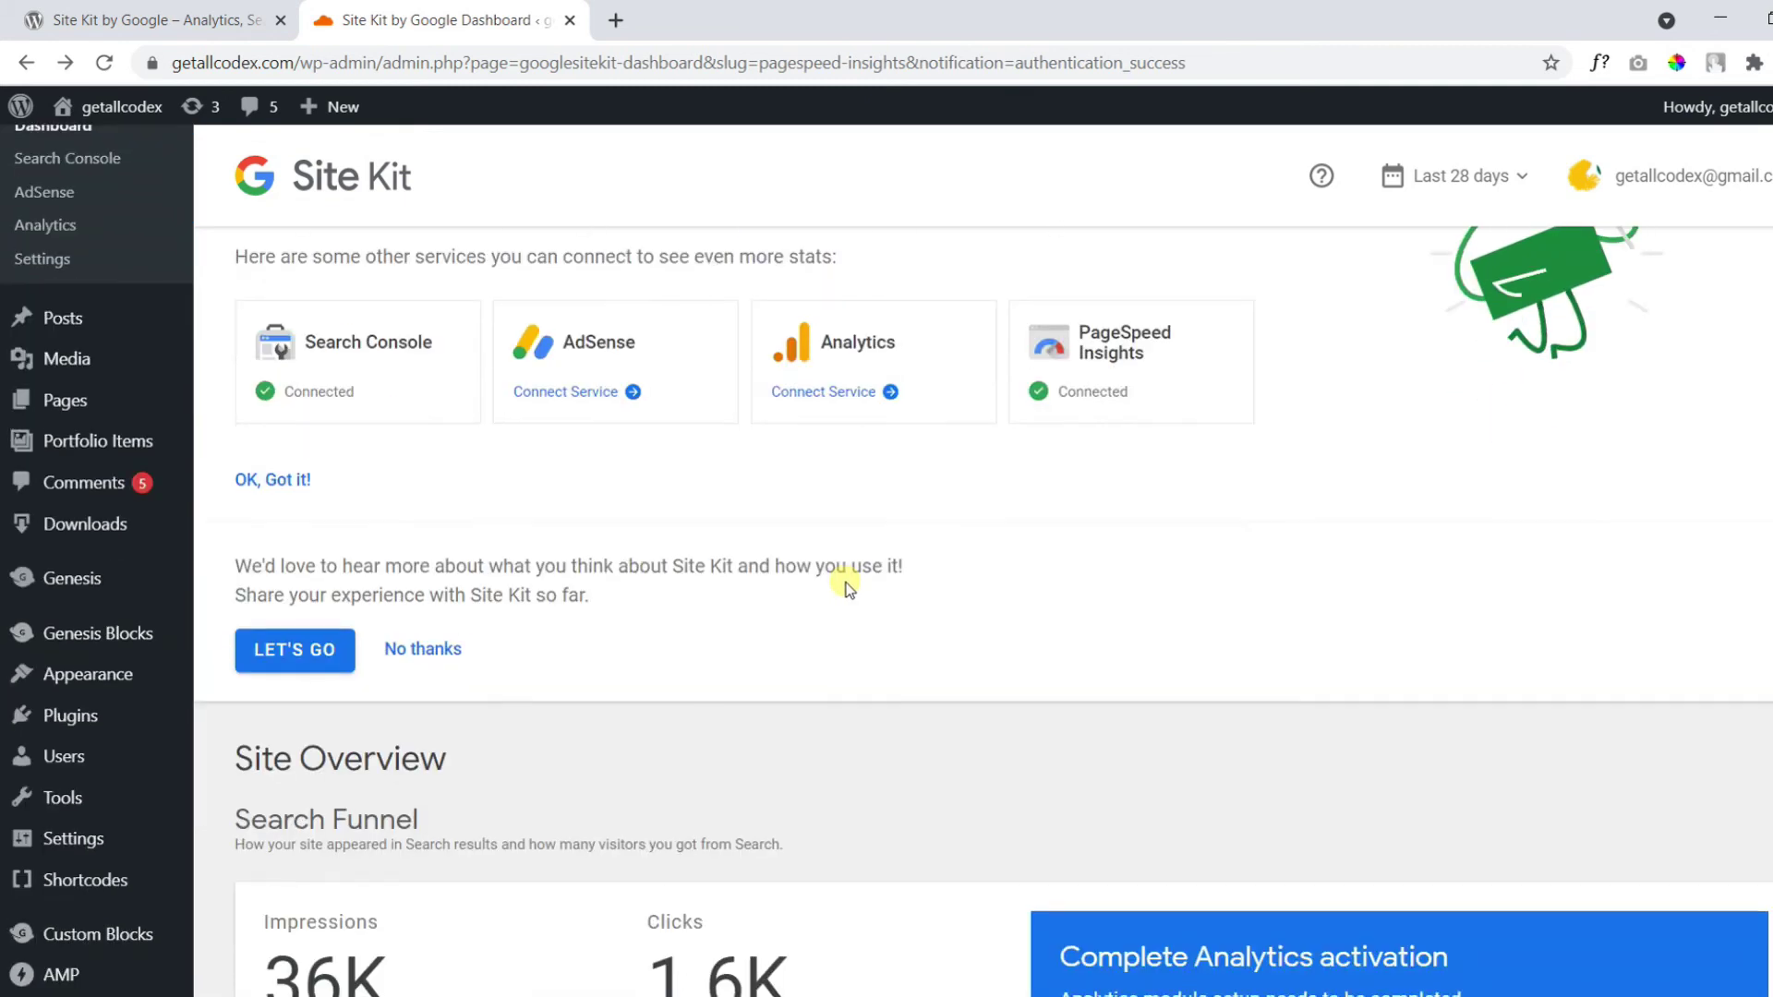
scroll(845, 586, "down", 5)
scroll(836, 584, "up", 1)
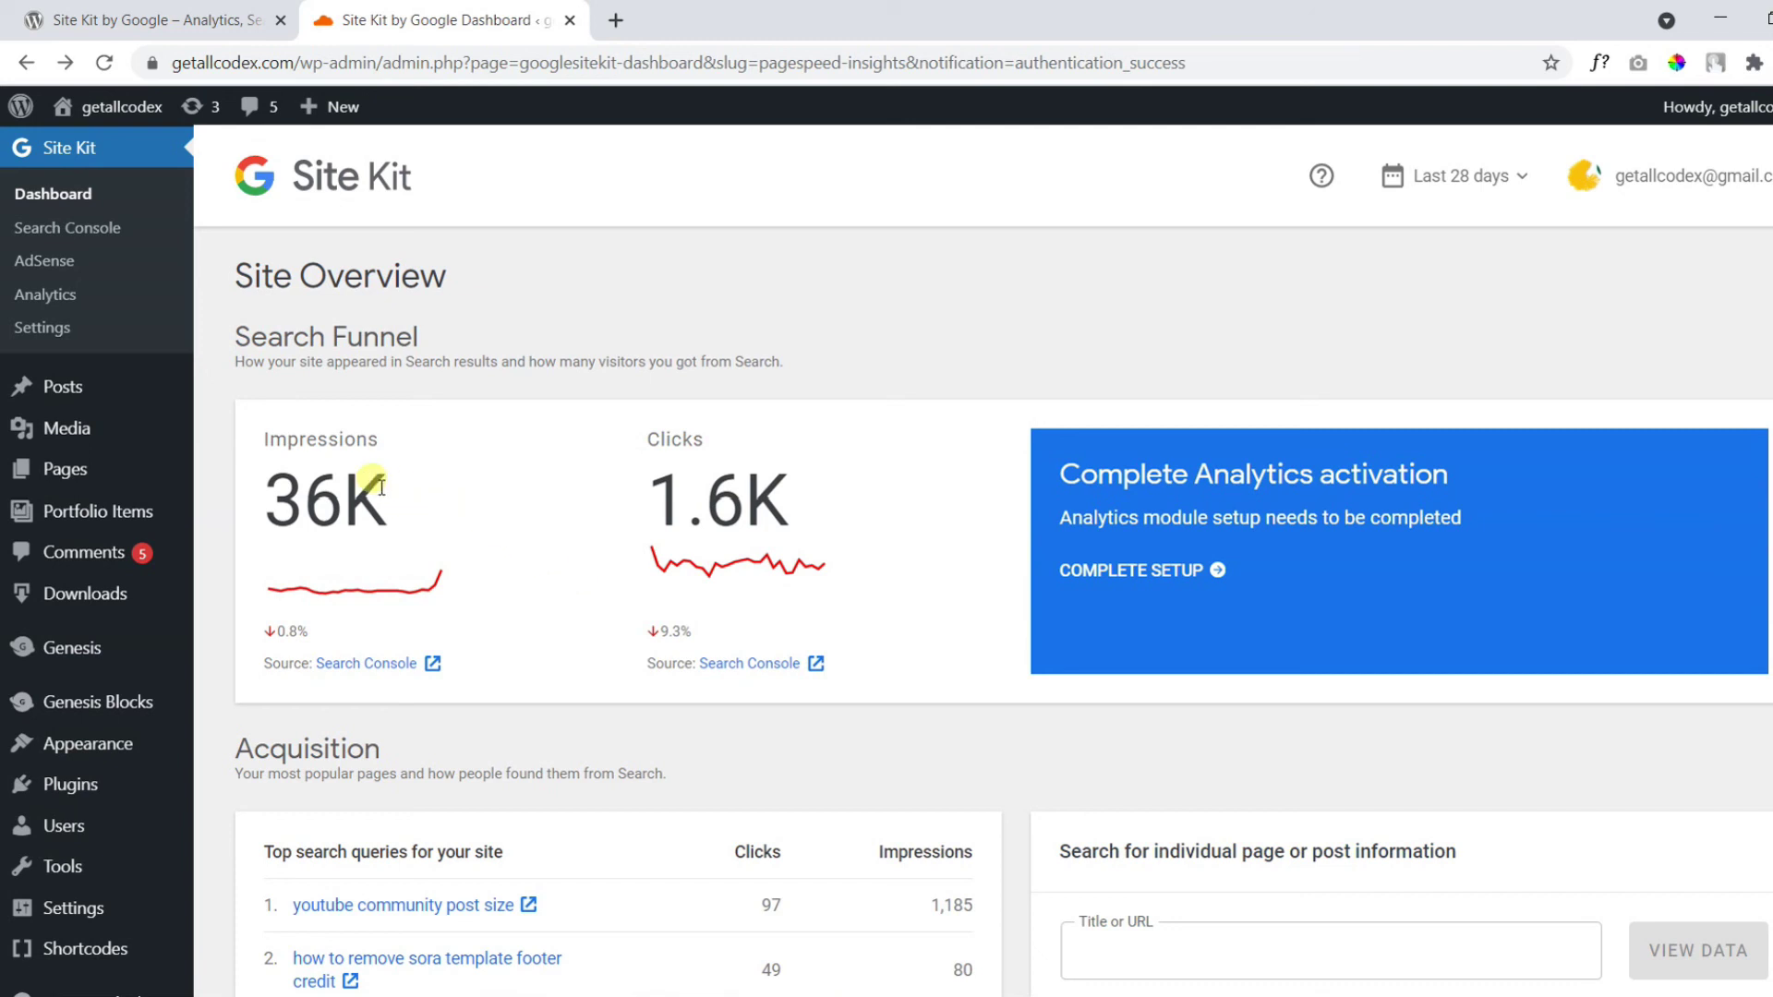
scroll(358, 494, "down", 4)
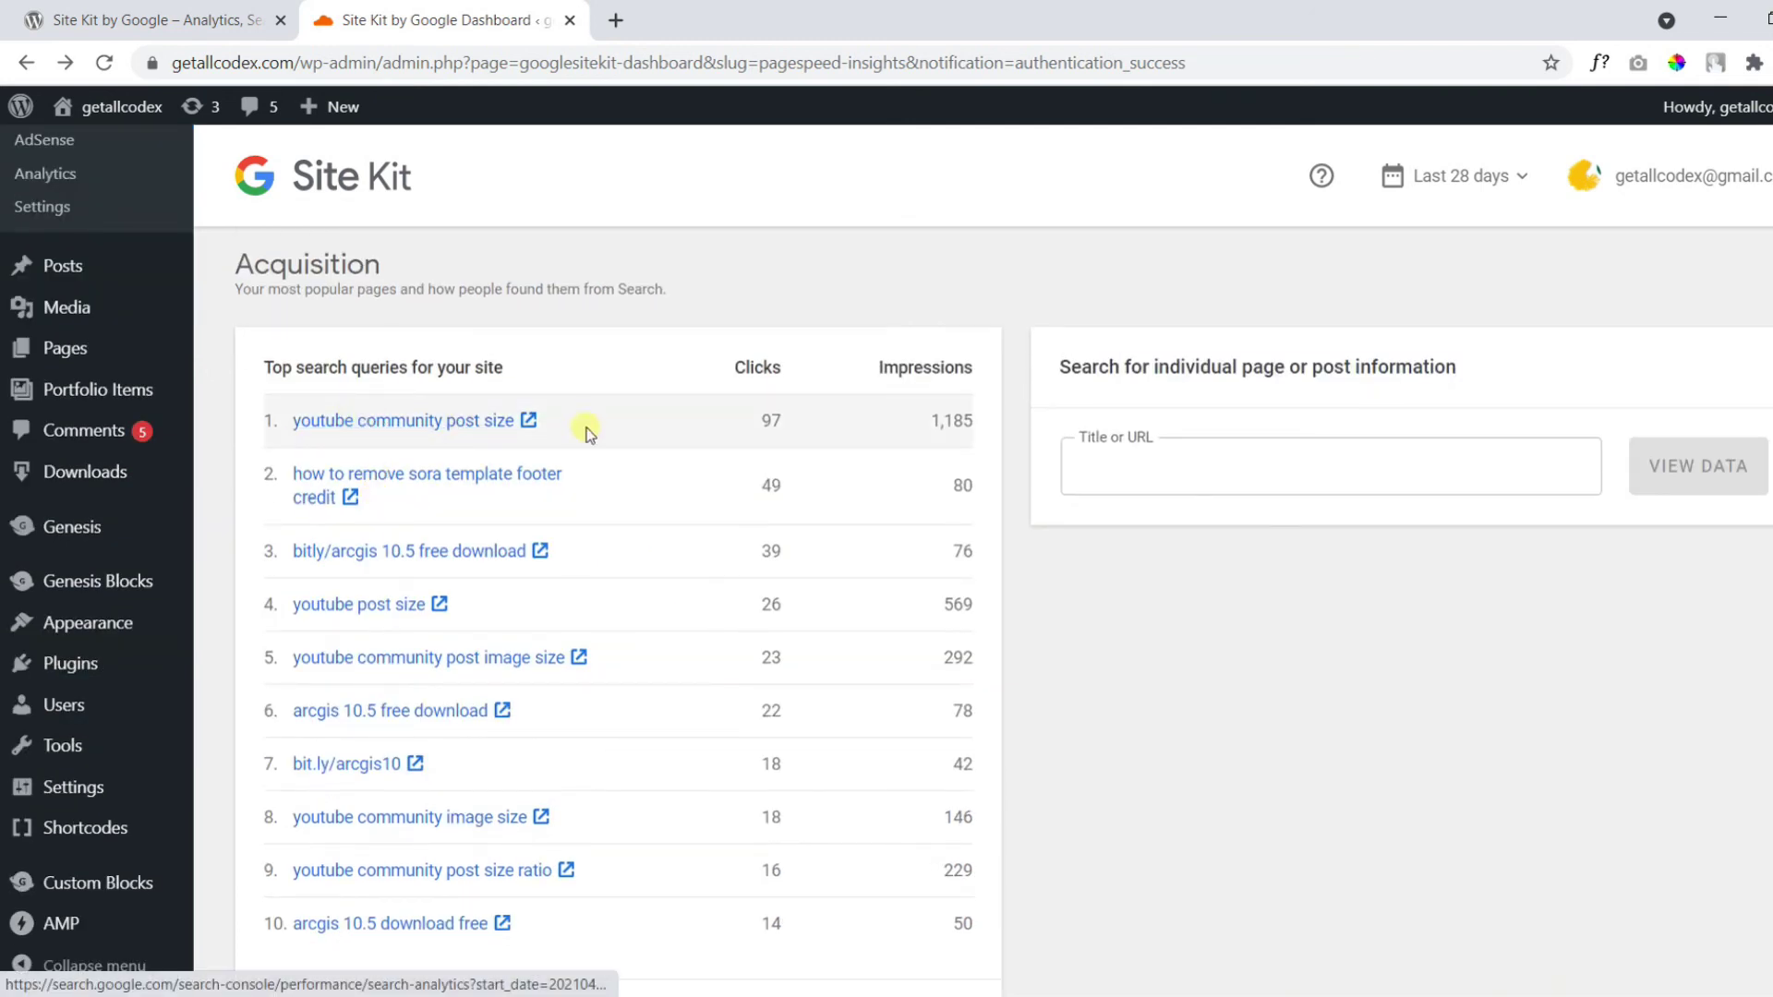
scroll(463, 550, "down", 1)
scroll(463, 550, "down", 12)
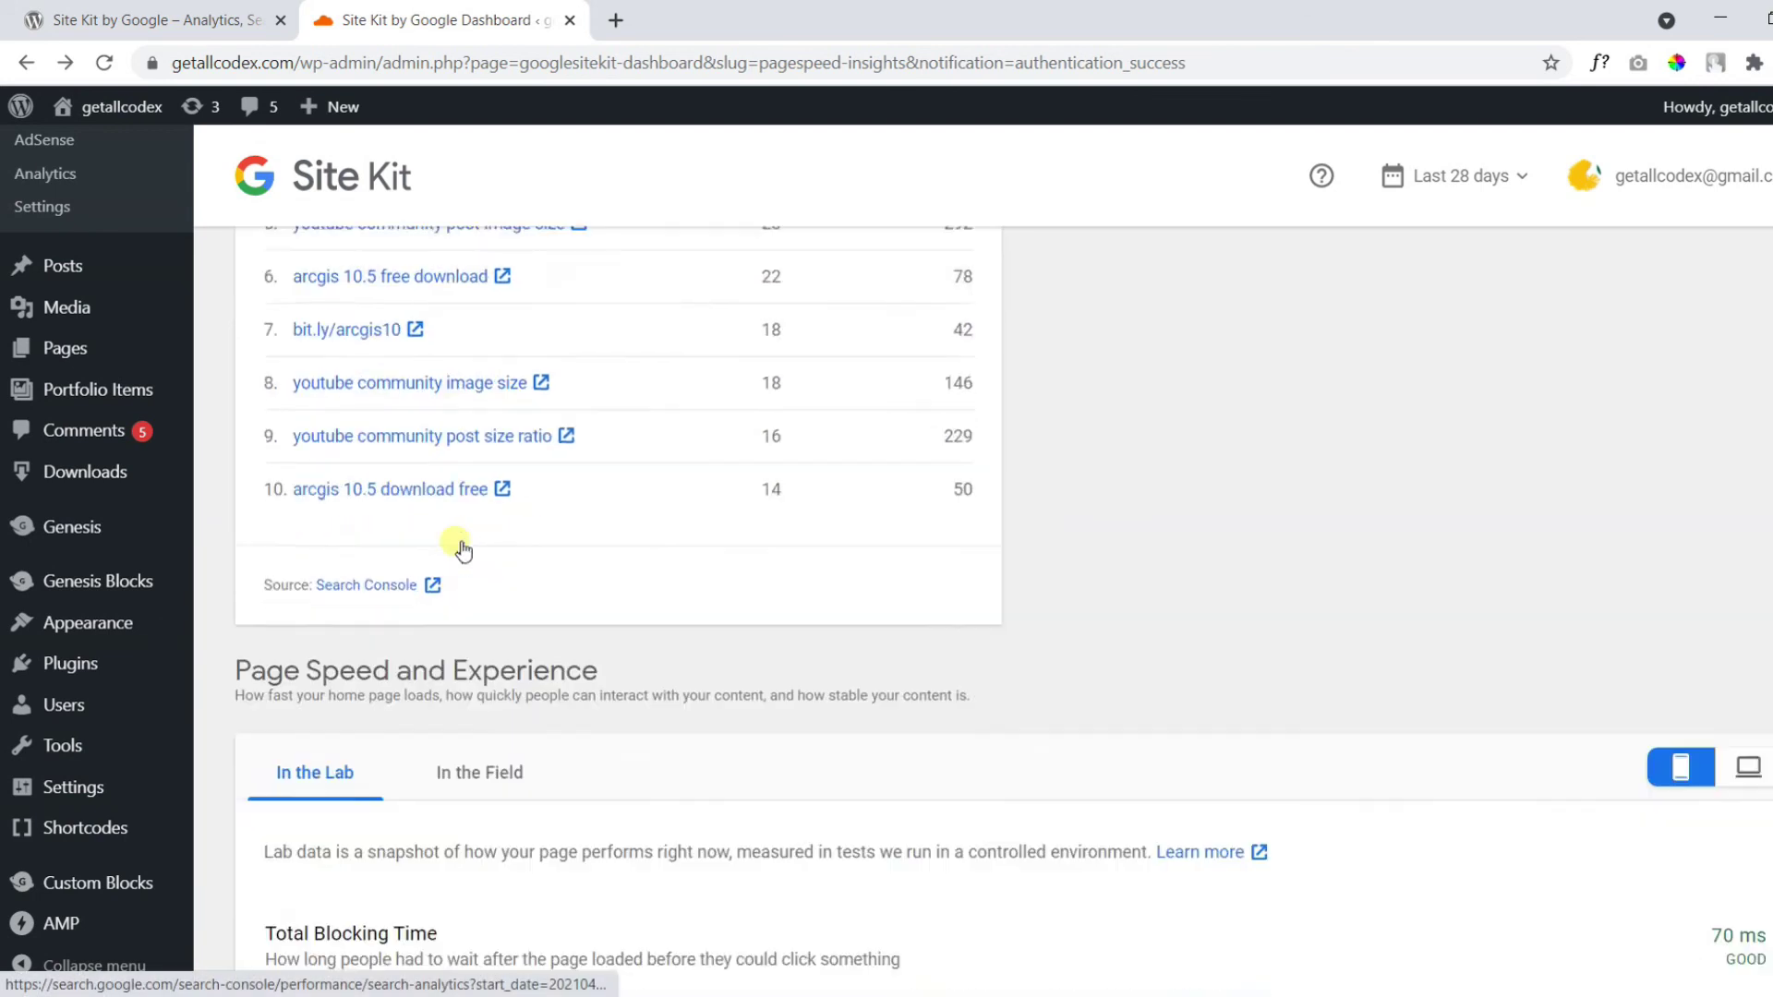
scroll(463, 550, "up", 4)
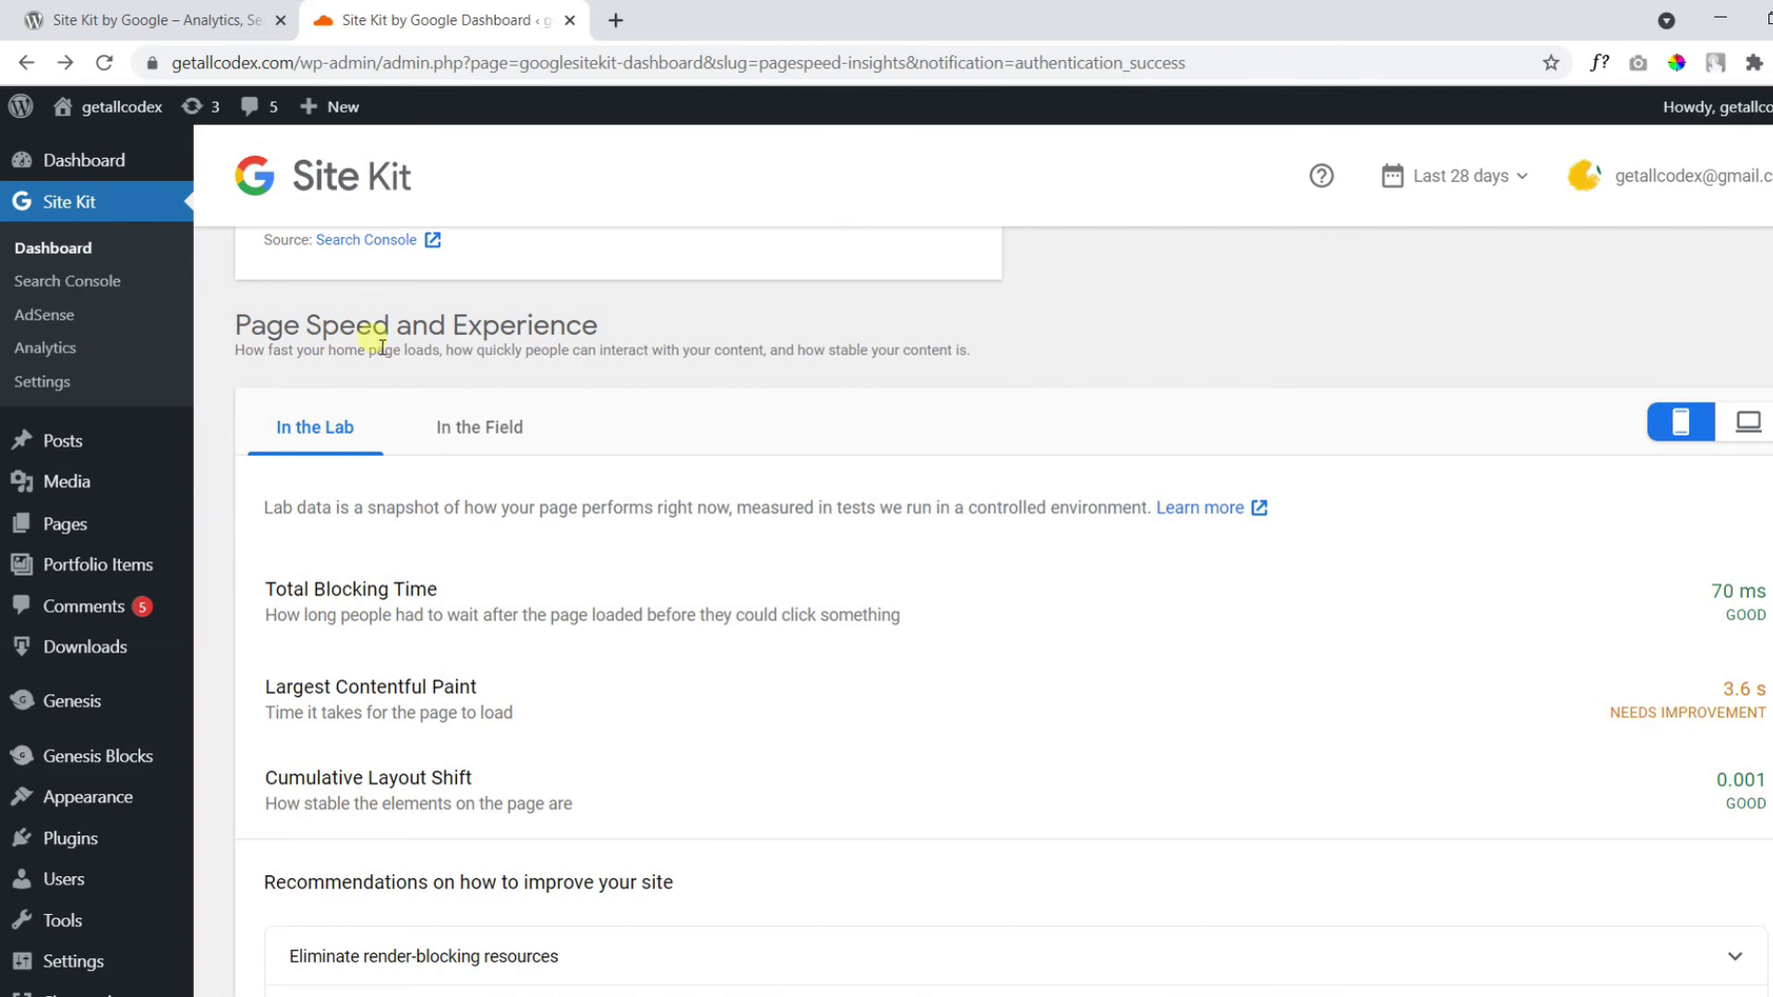
scroll(598, 617, "down", 4)
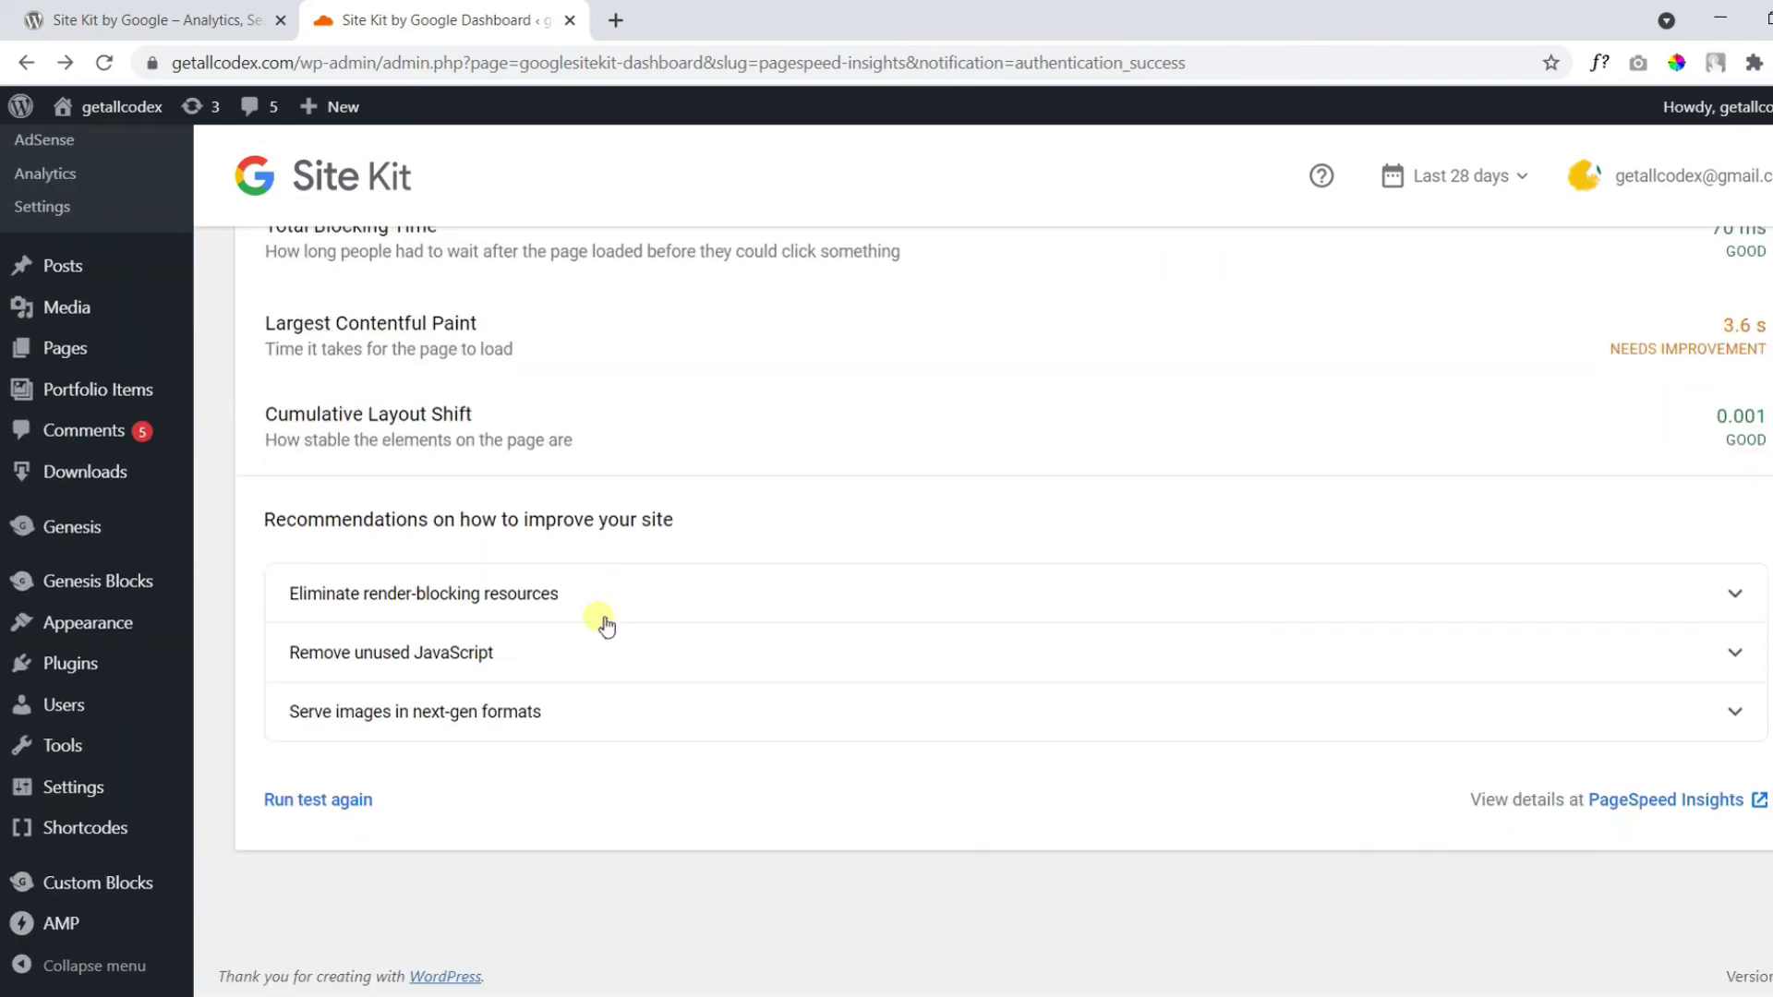
scroll(598, 616, "up", 7)
scroll(599, 617, "up", 15)
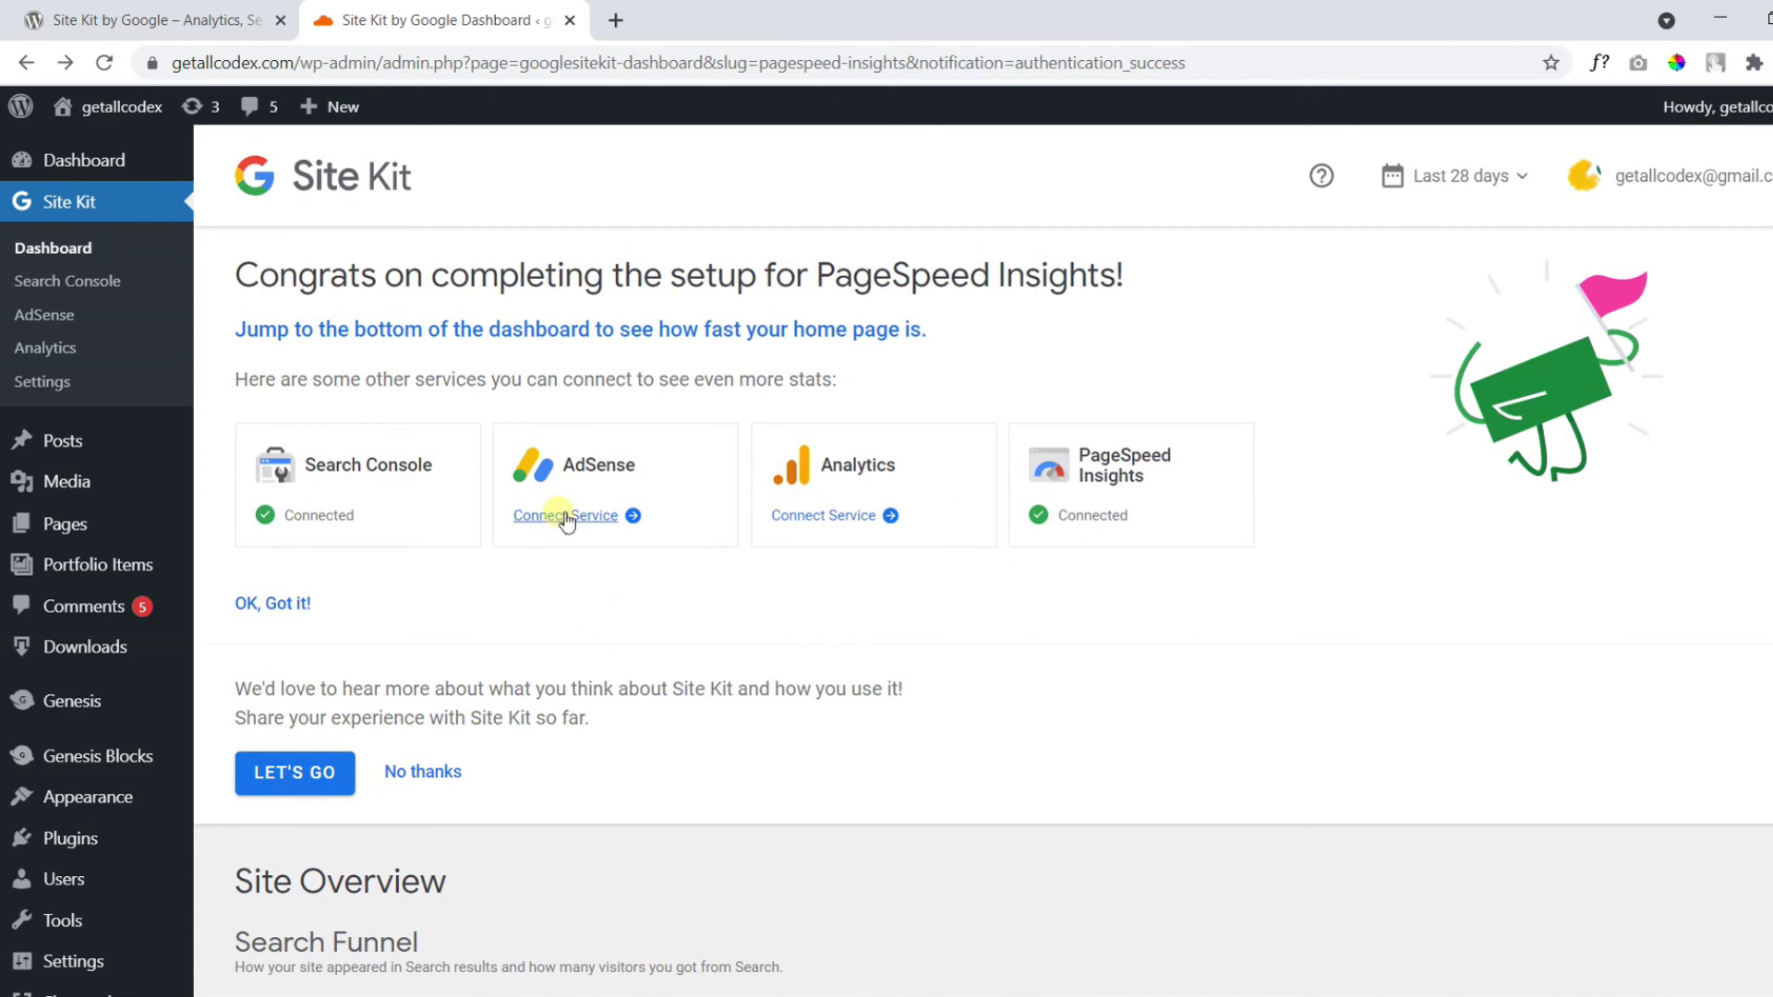
scroll(554, 609, "down", 1)
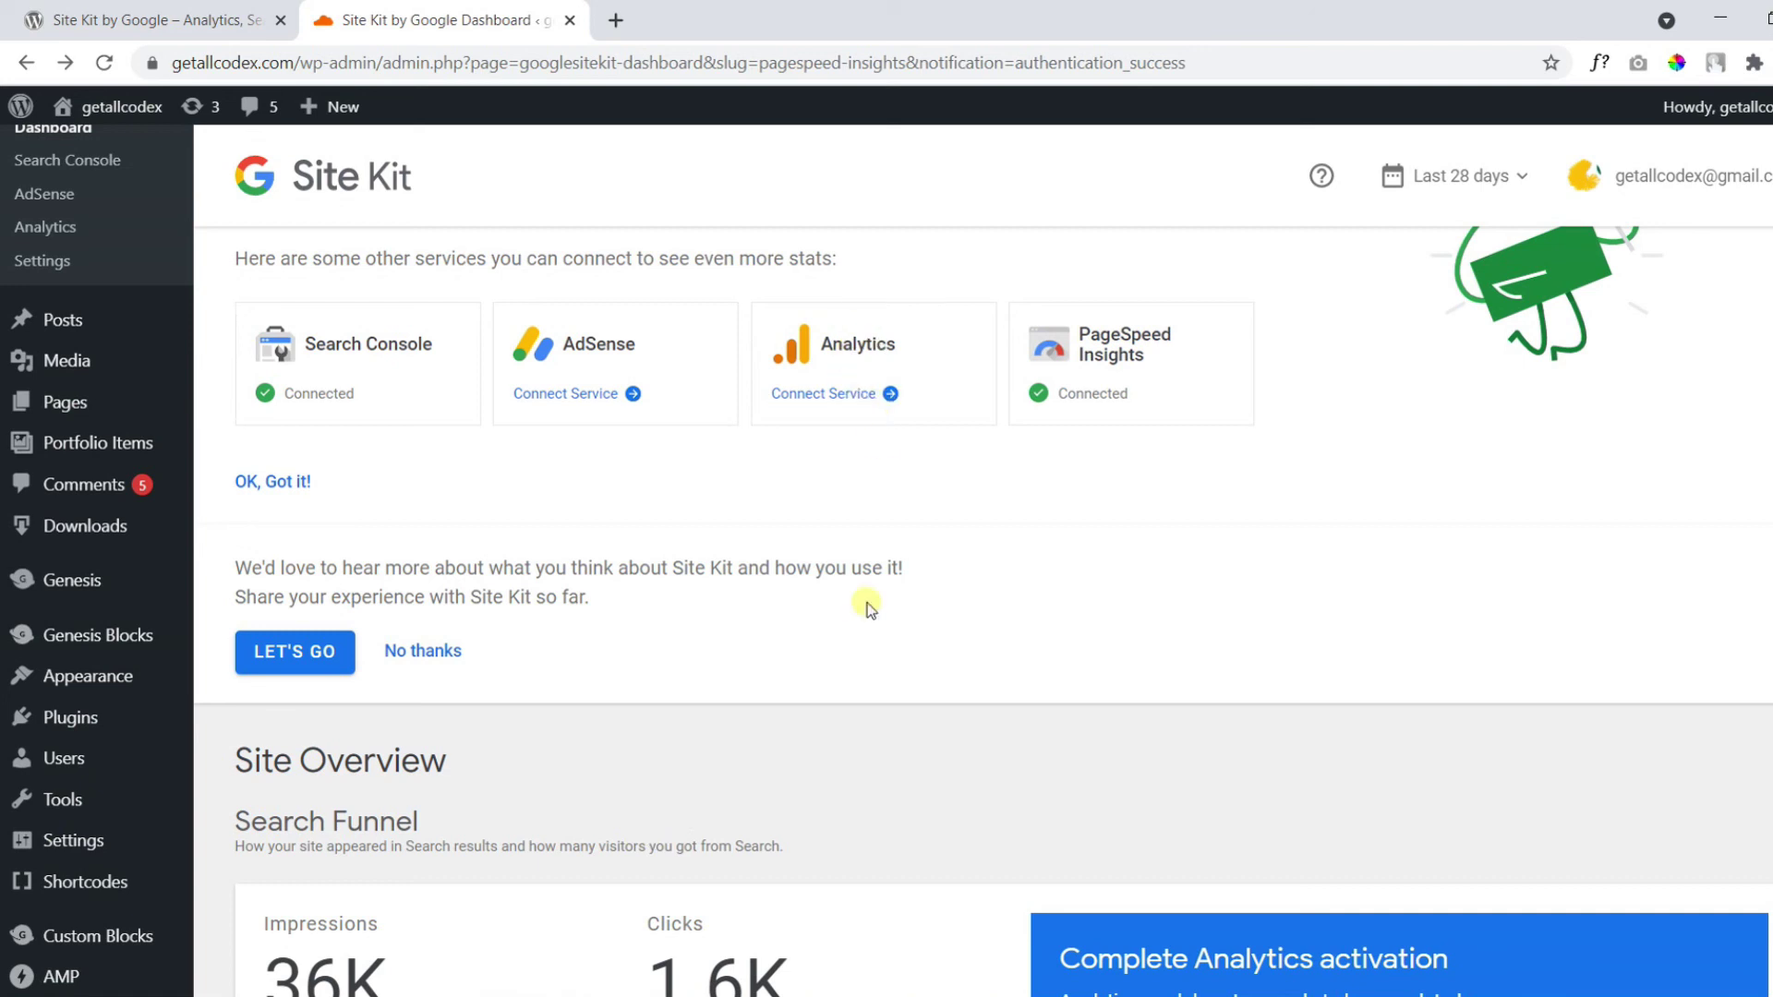
scroll(497, 767, "down", 1)
scroll(497, 763, "down", 11)
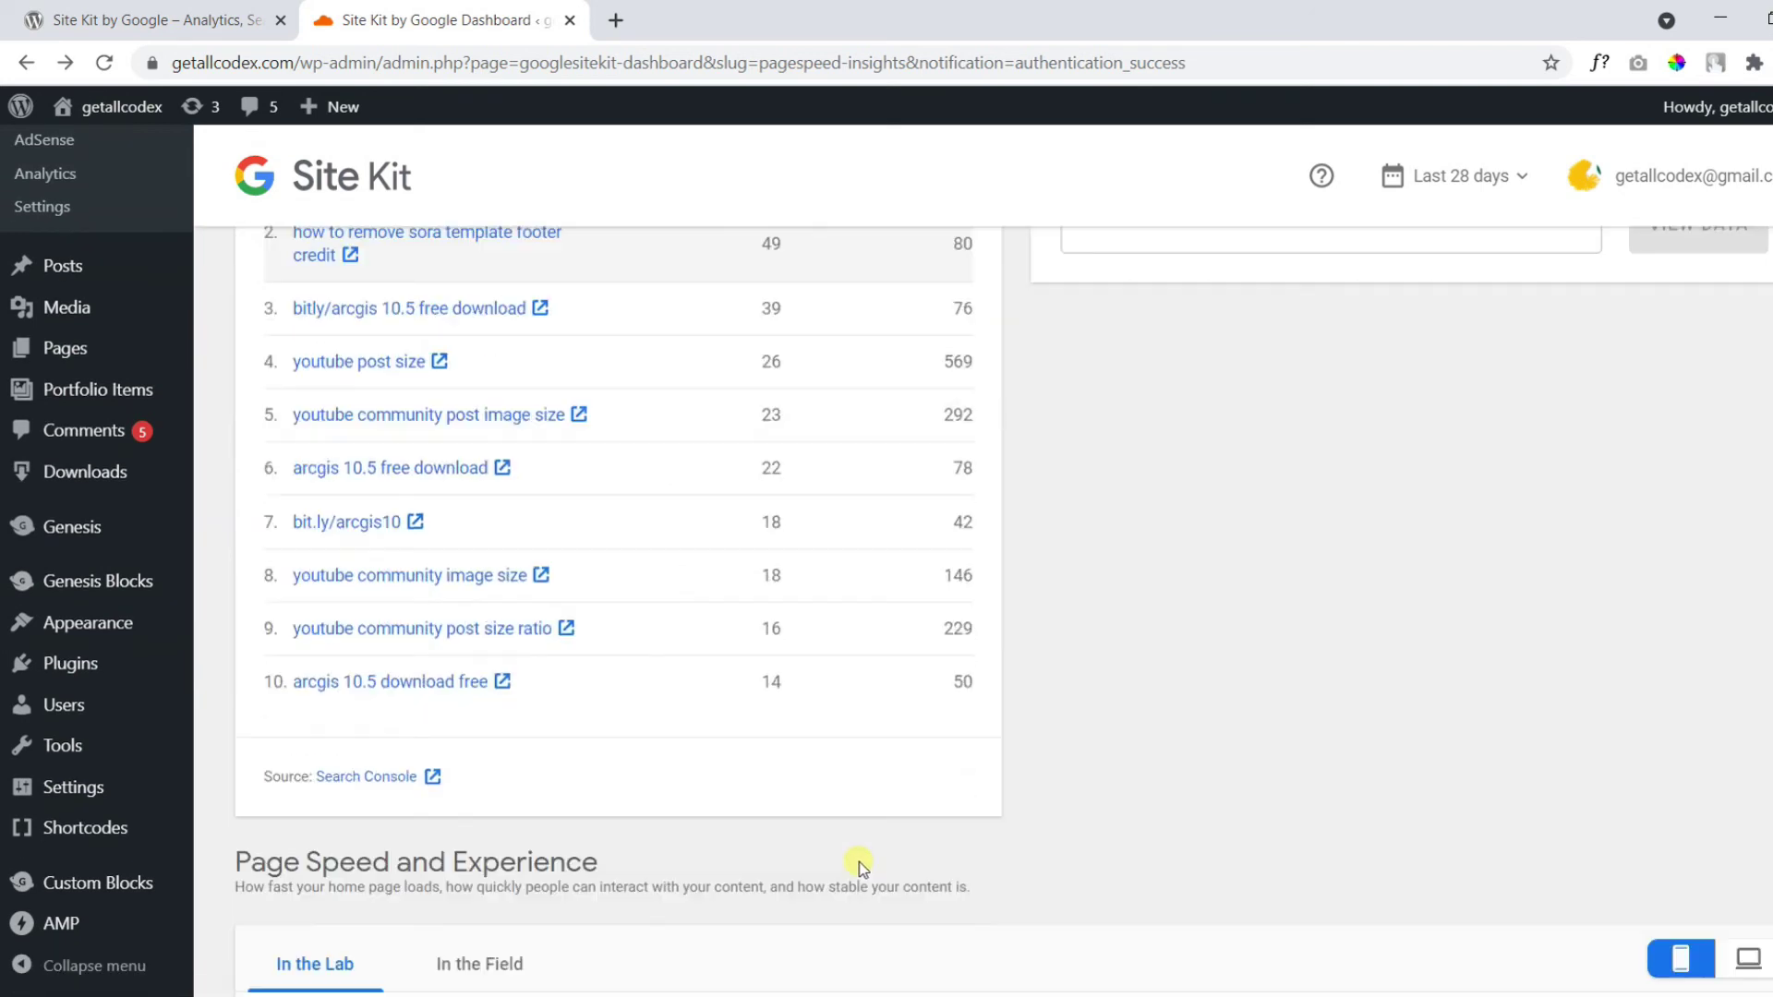
scroll(858, 865, "up", 14)
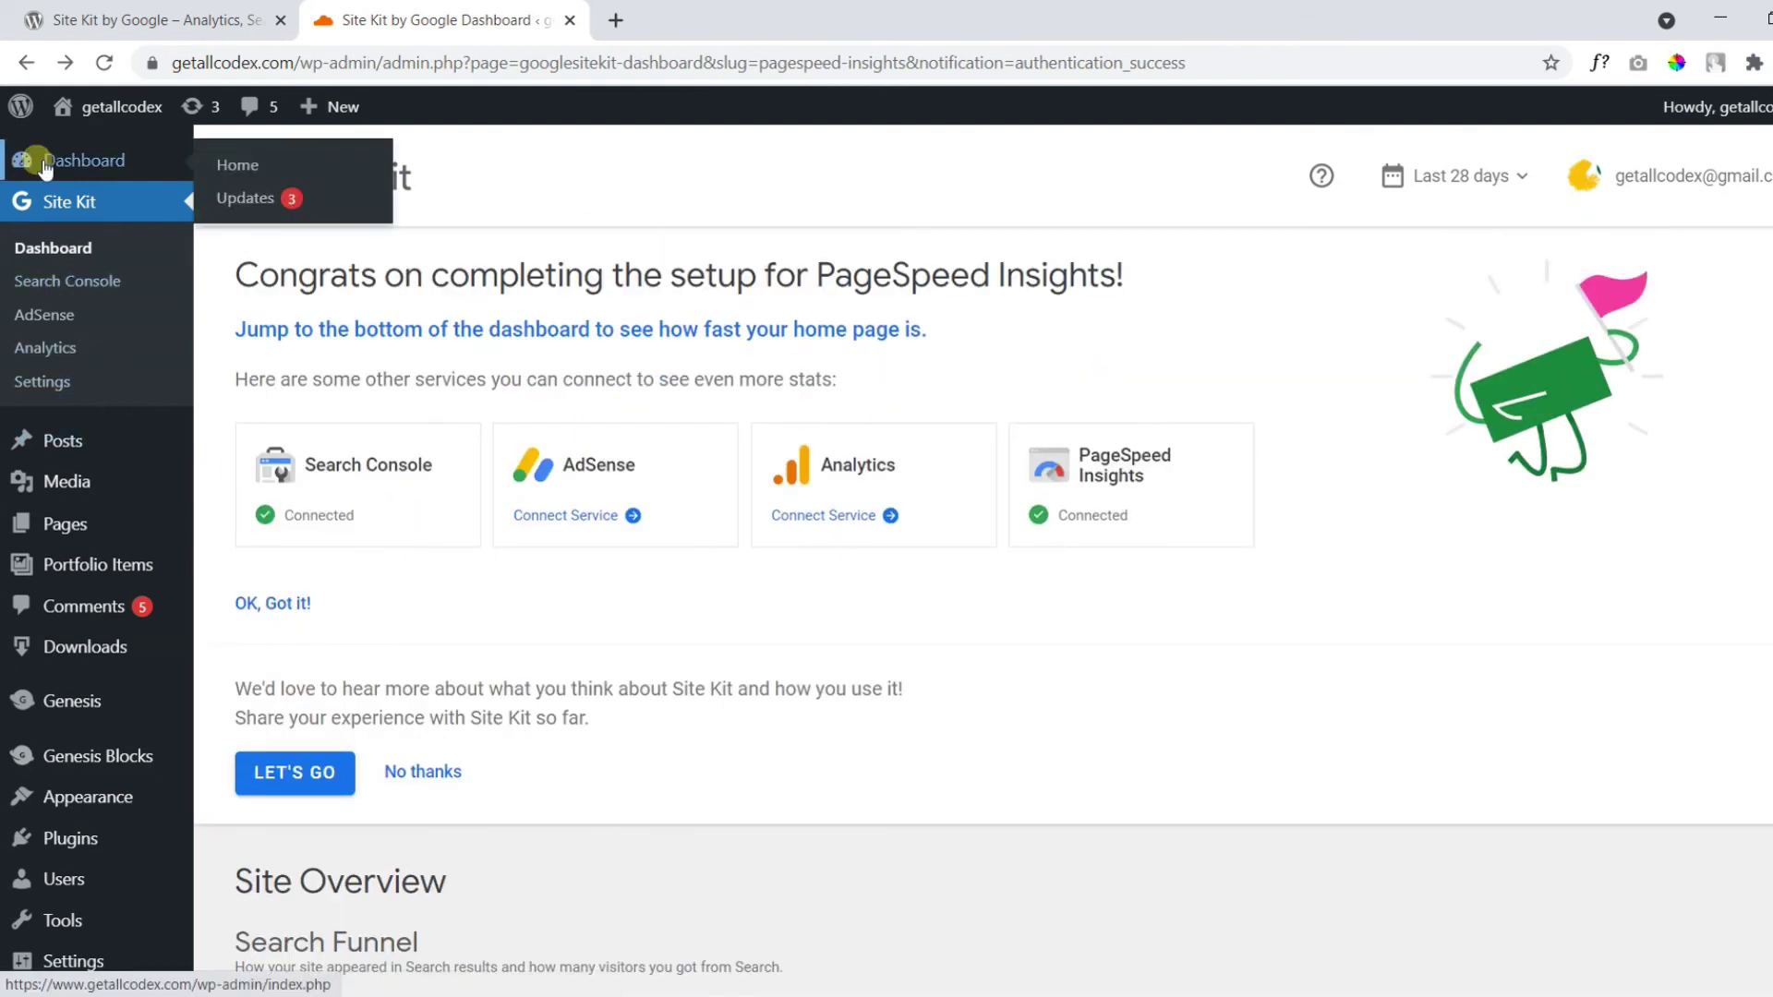
left_click(134, 211)
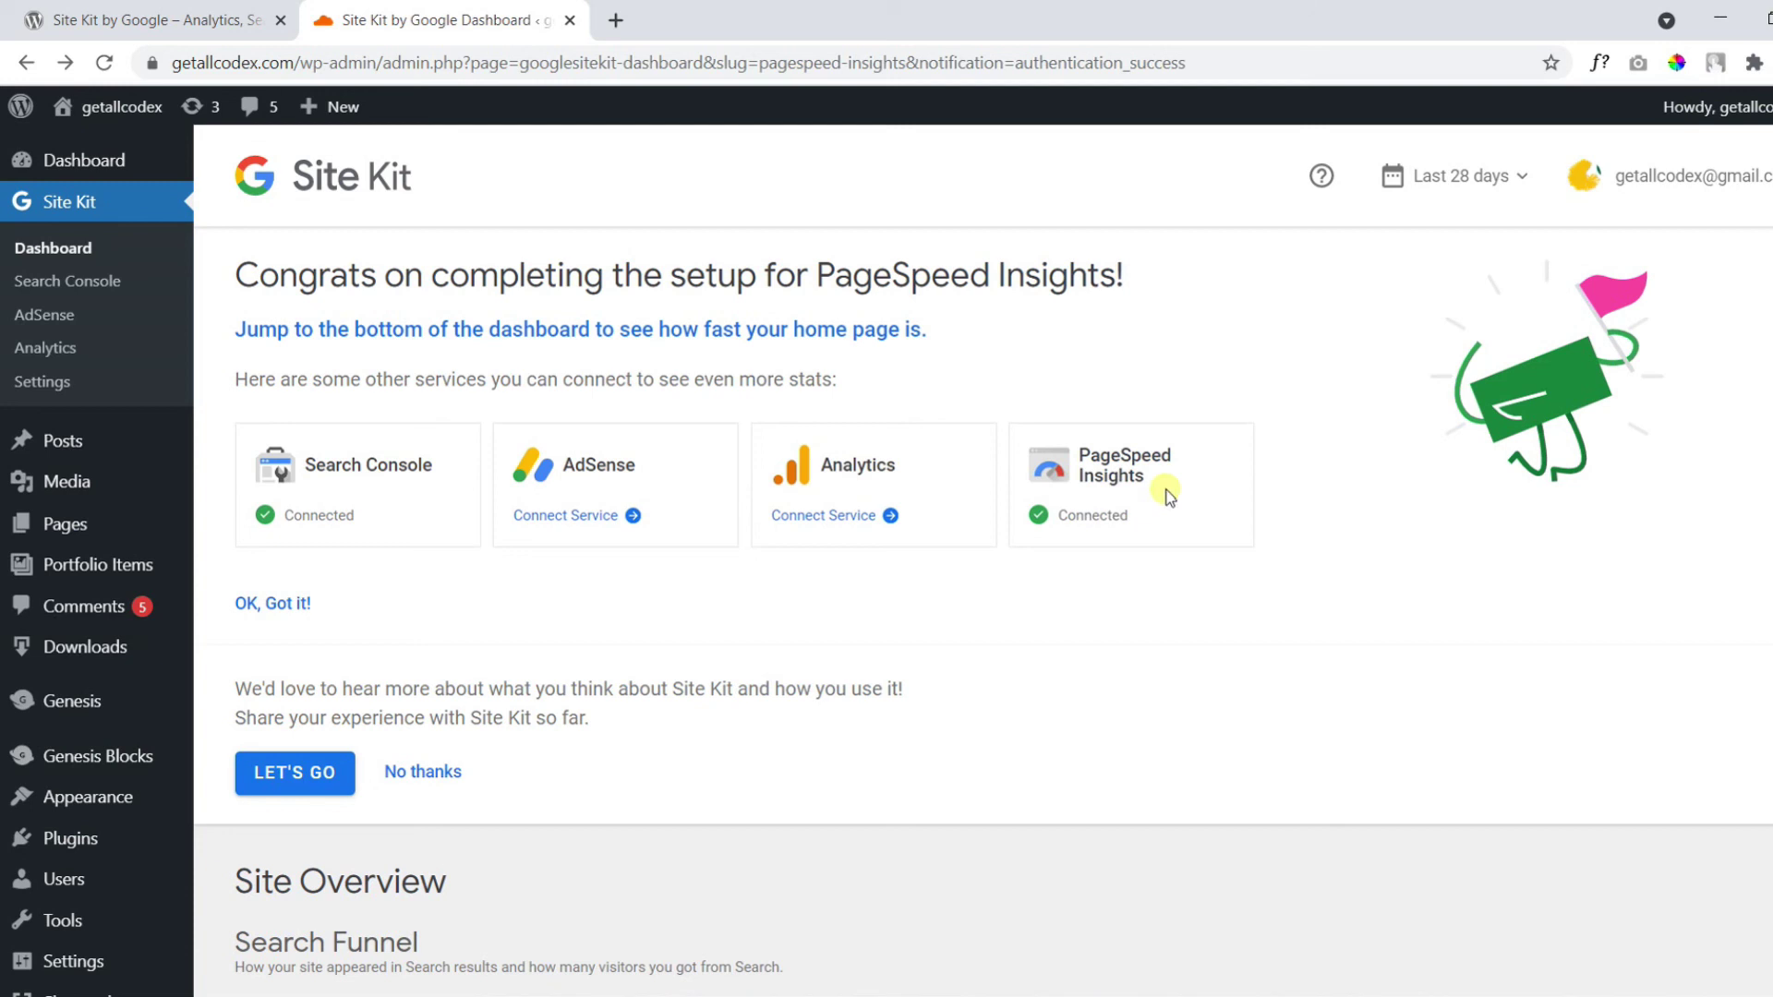
scroll(171, 341, "down", 6)
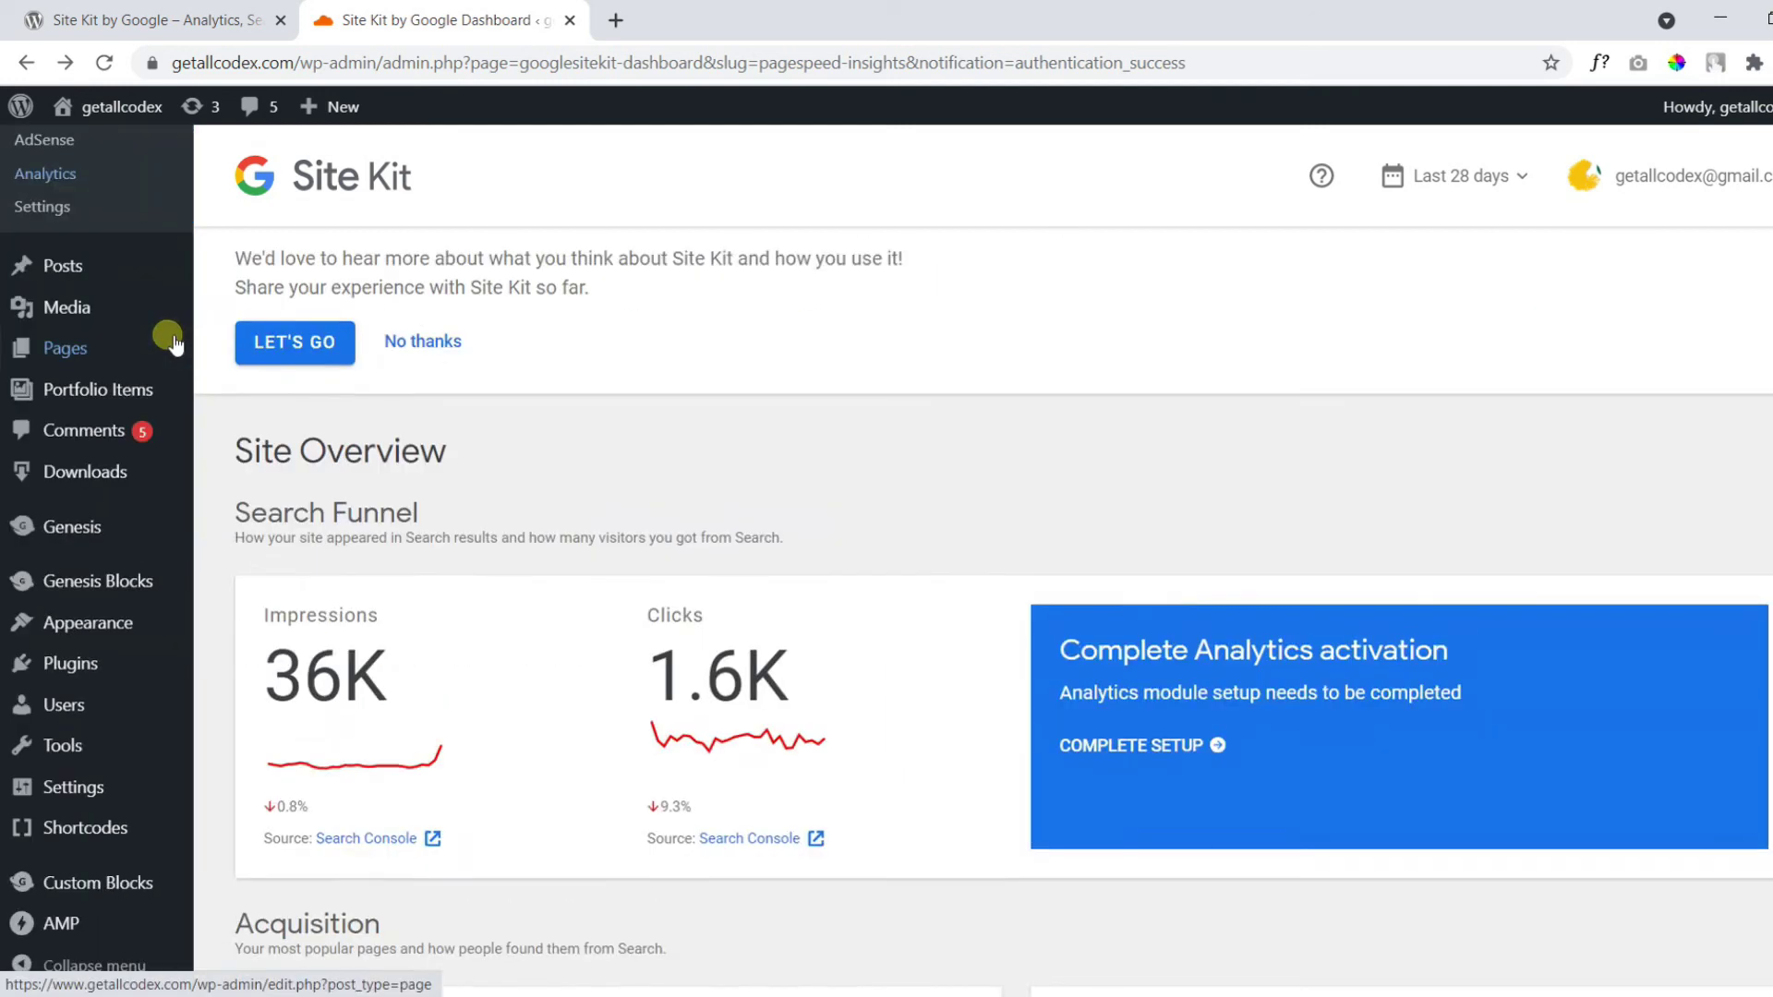
mouse_move(173, 343)
scroll(174, 344, "down", 8)
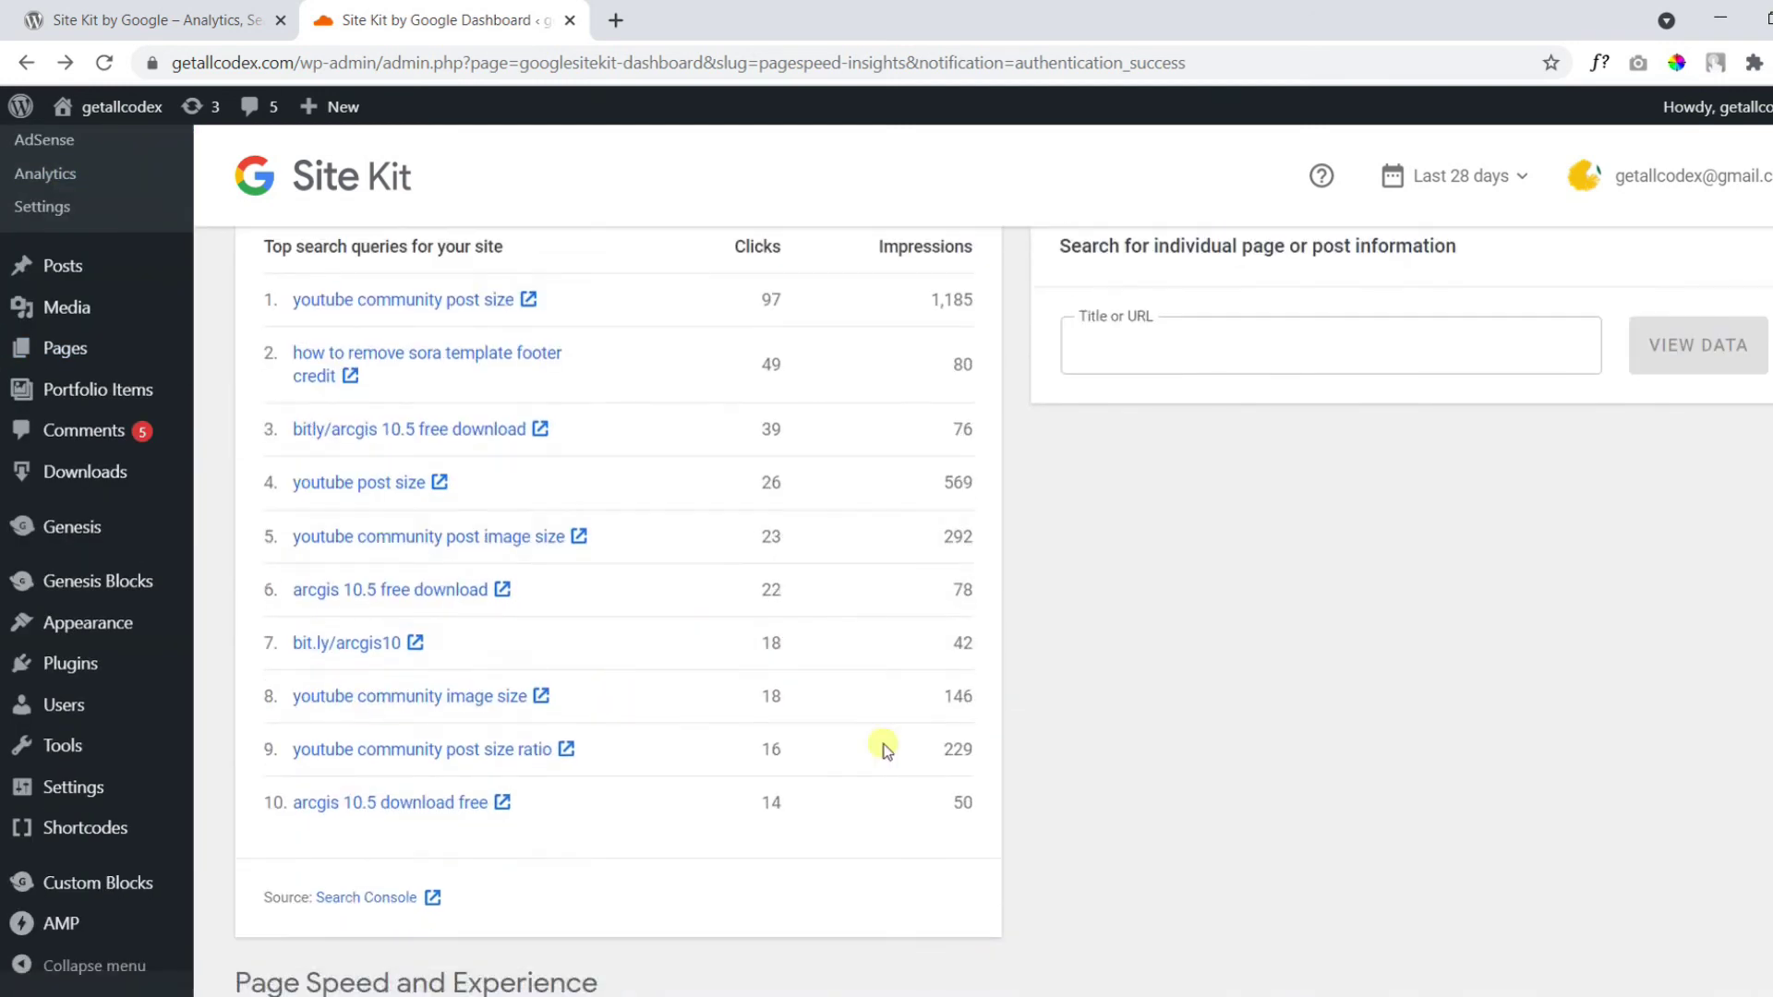
scroll(921, 702, "down", 7)
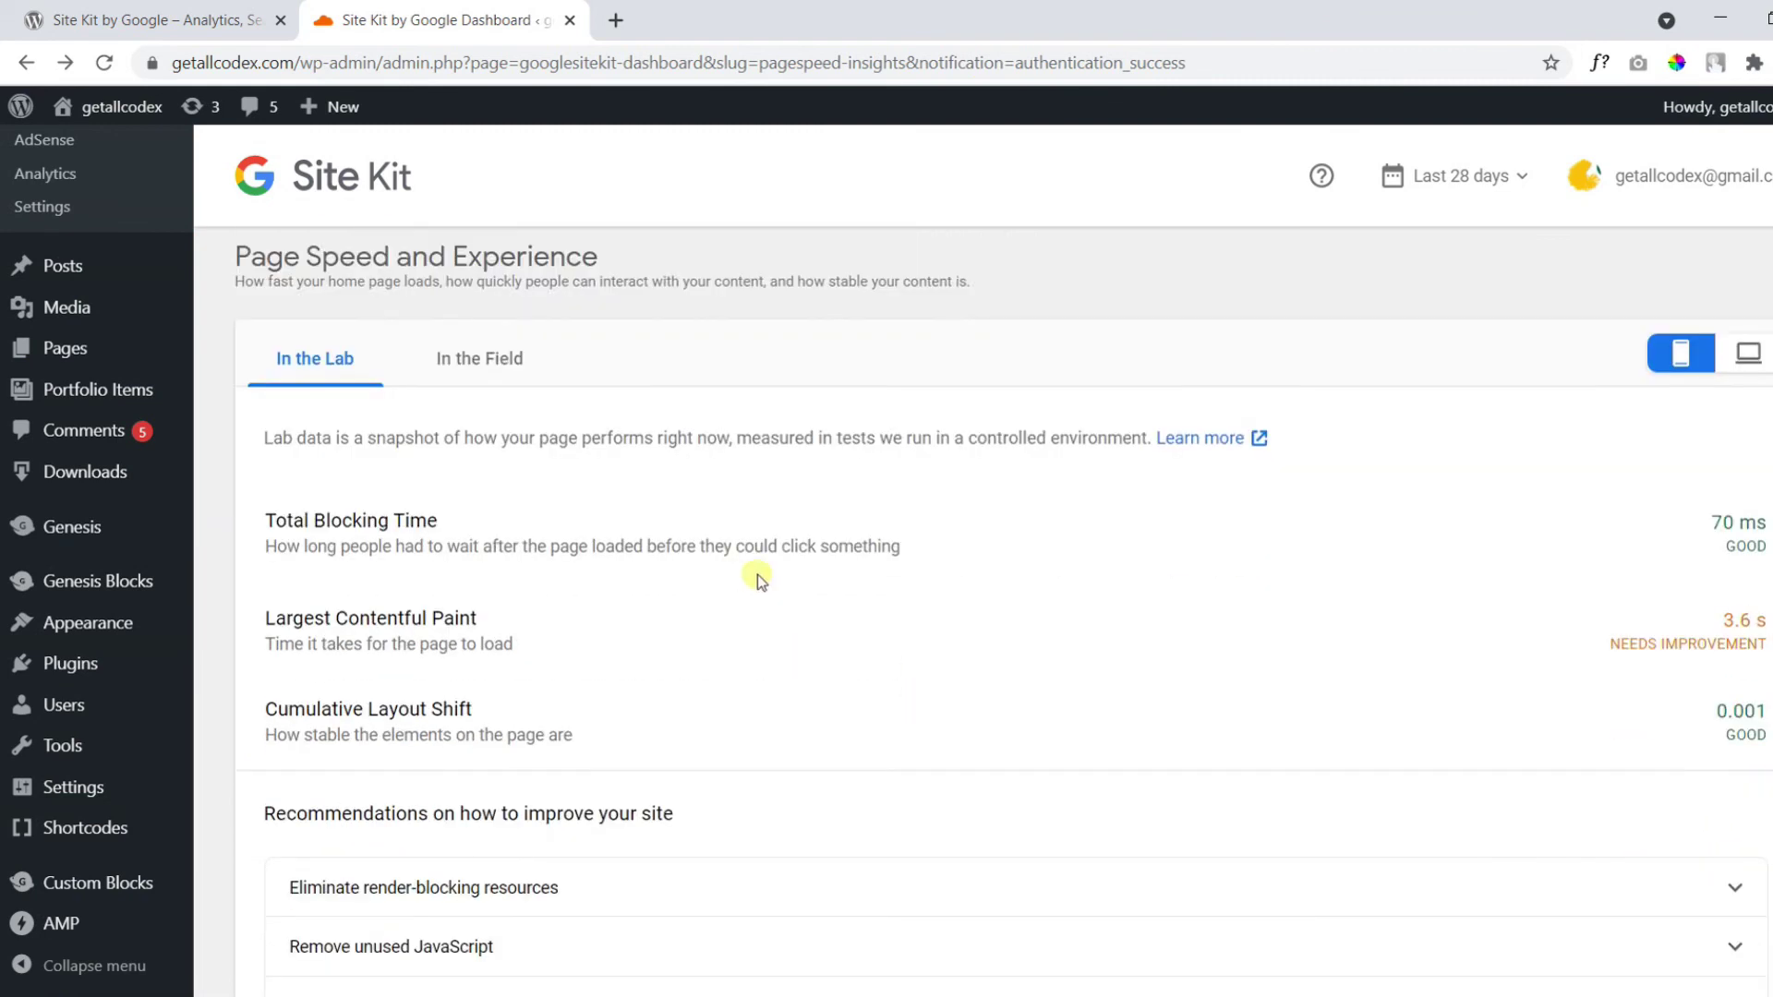
scroll(734, 686, "up", 20)
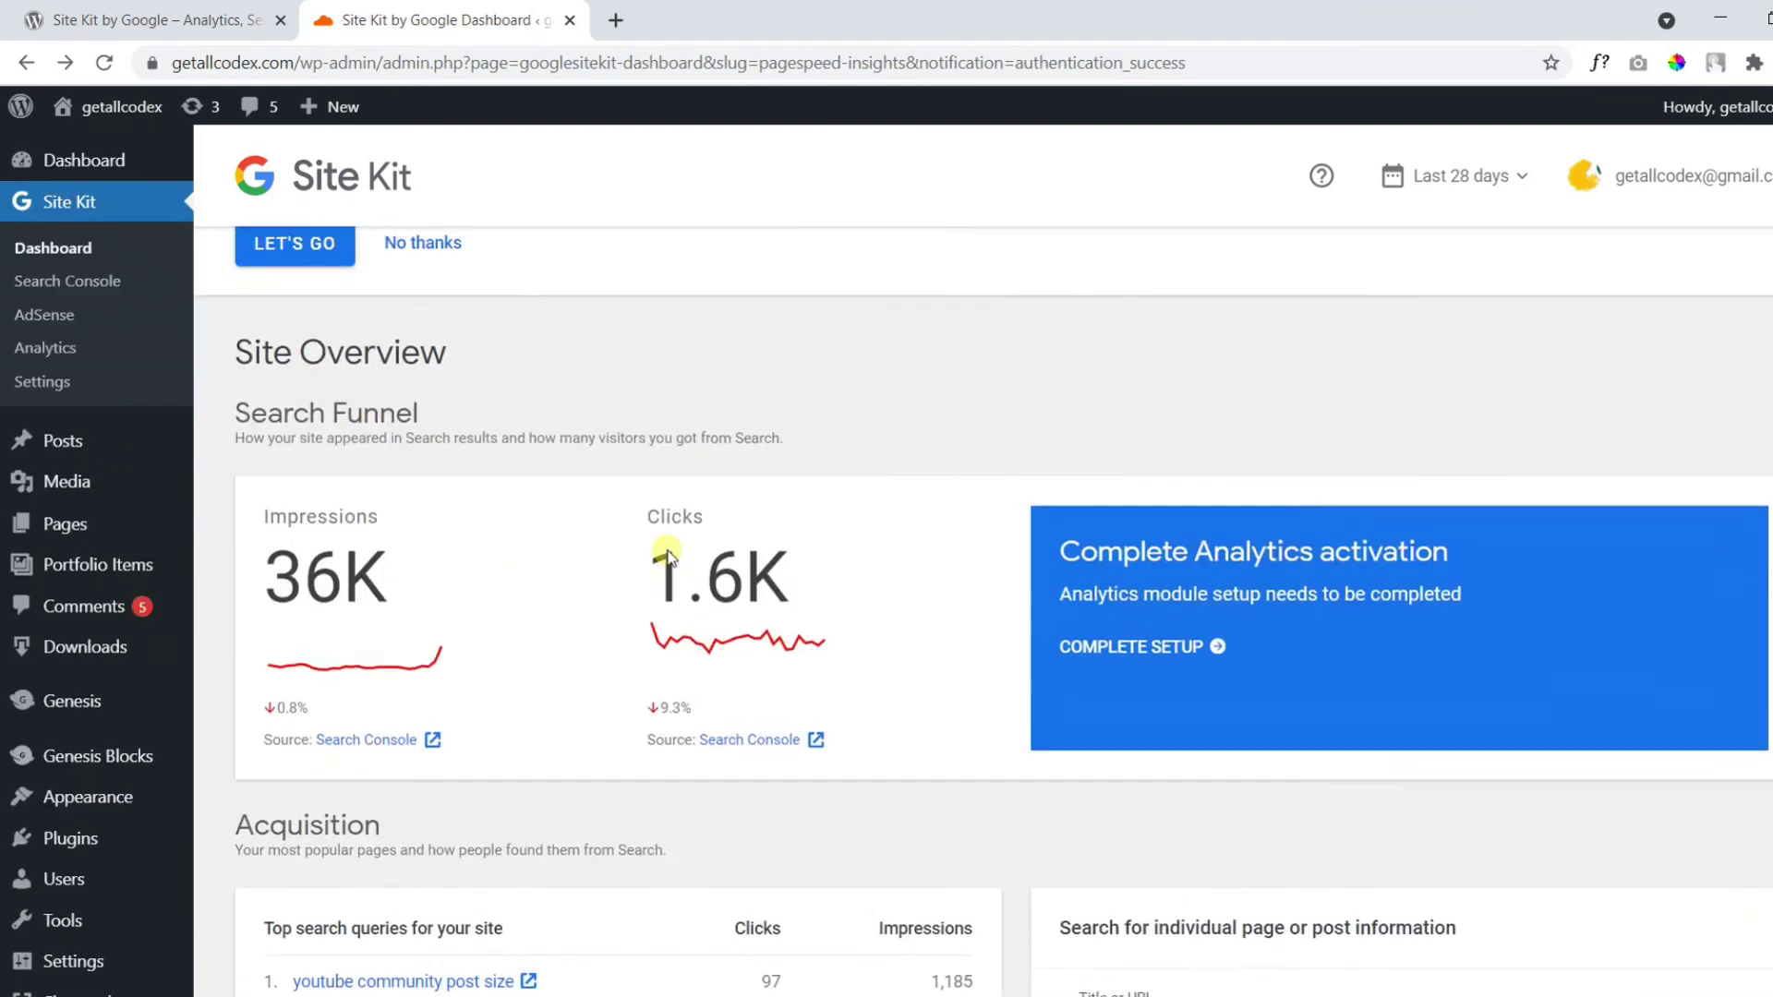